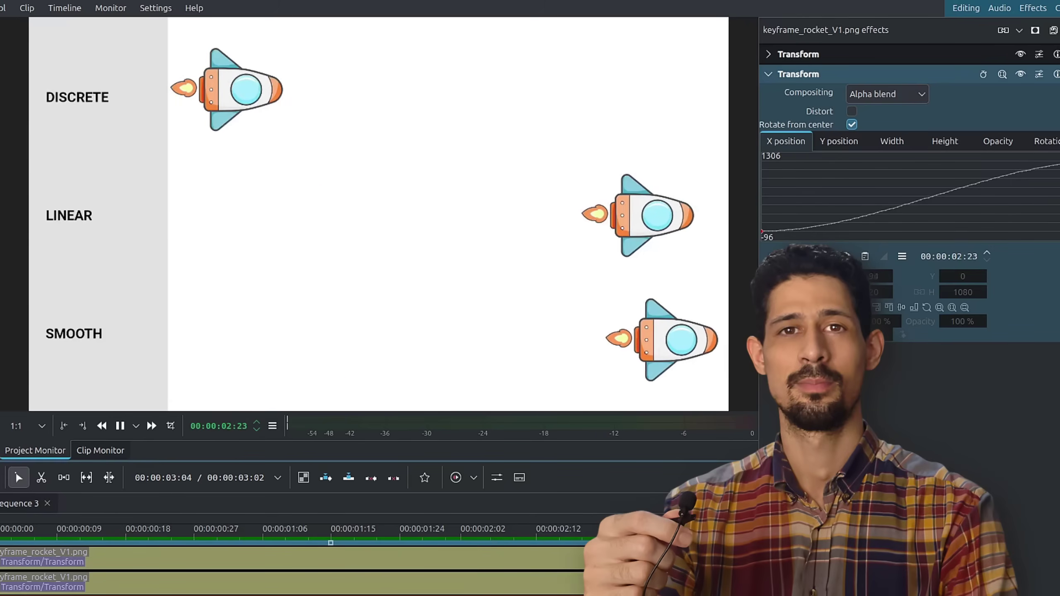
Stop playback, rewind to the start, and switch via Sequence 2 to Sequence 3
key("space")
key("Home")
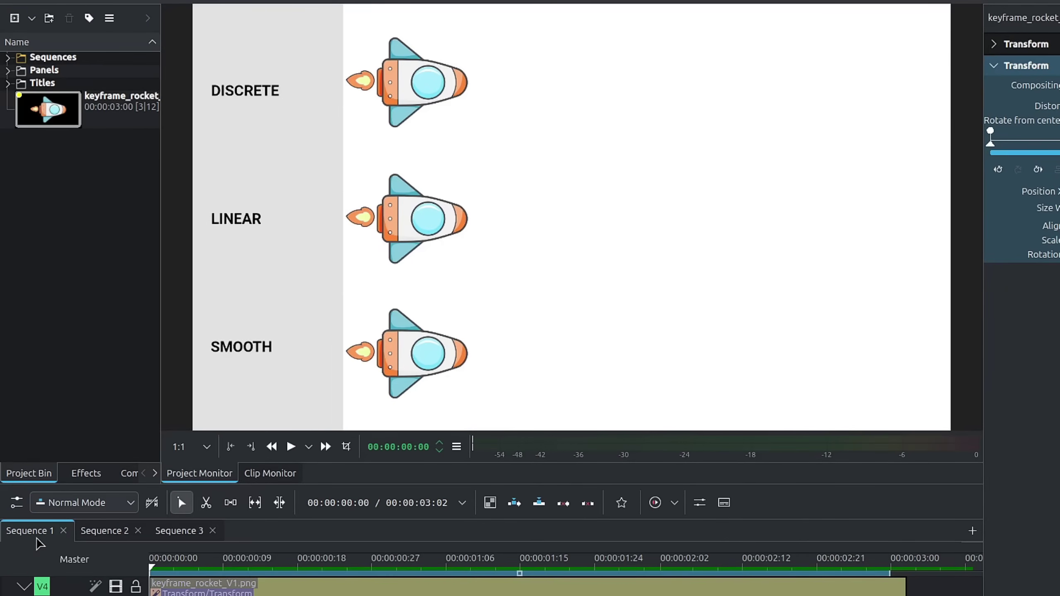
left_click(99, 533)
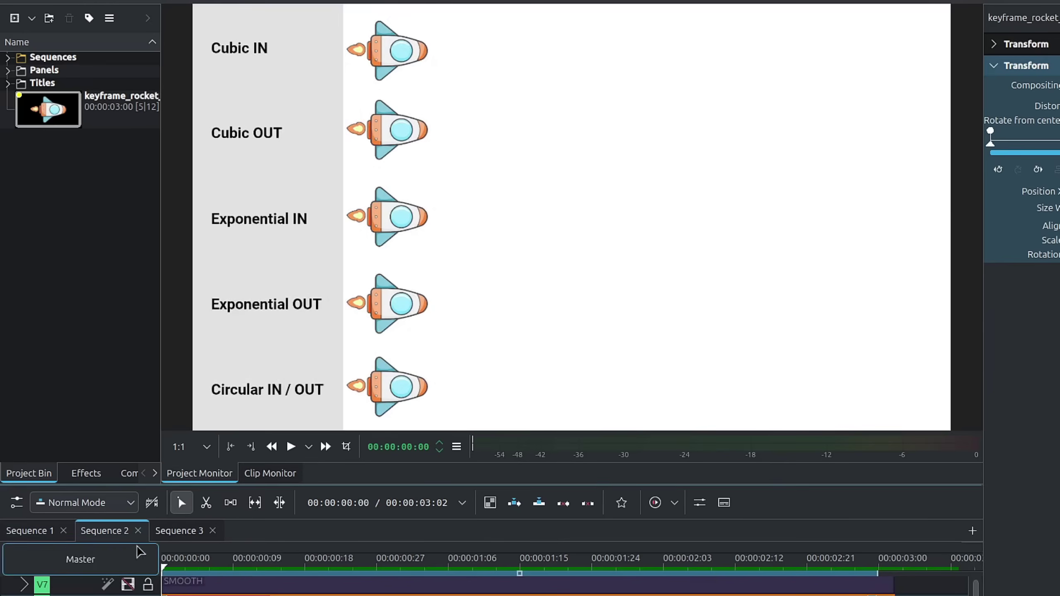
left_click(178, 532)
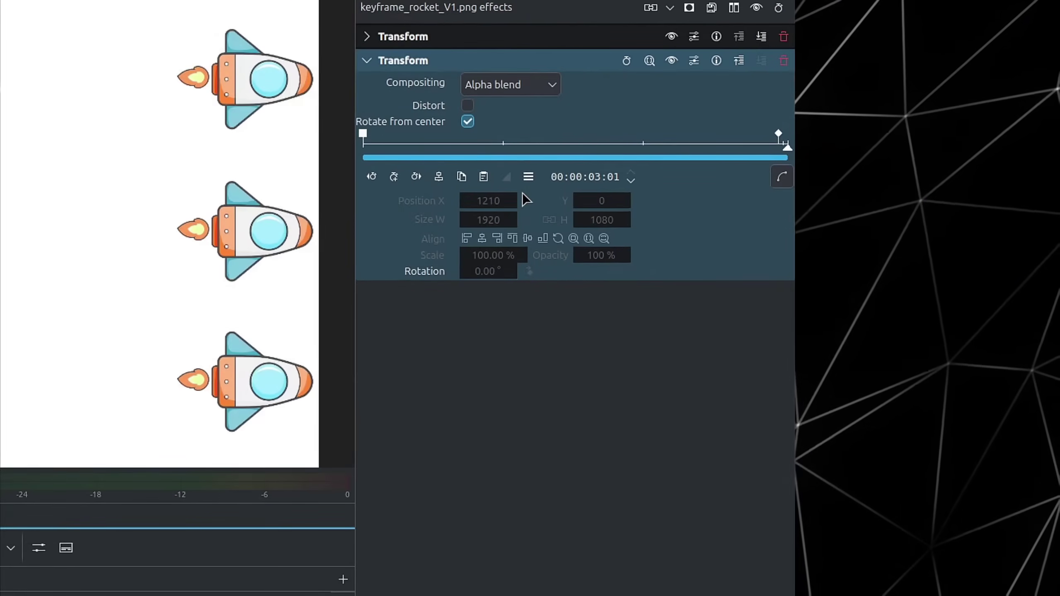
Keep Linear interpolation on the keyframe at 00:00:02:29 and widen the monitor
key("alt+Left")
left_click(506, 178)
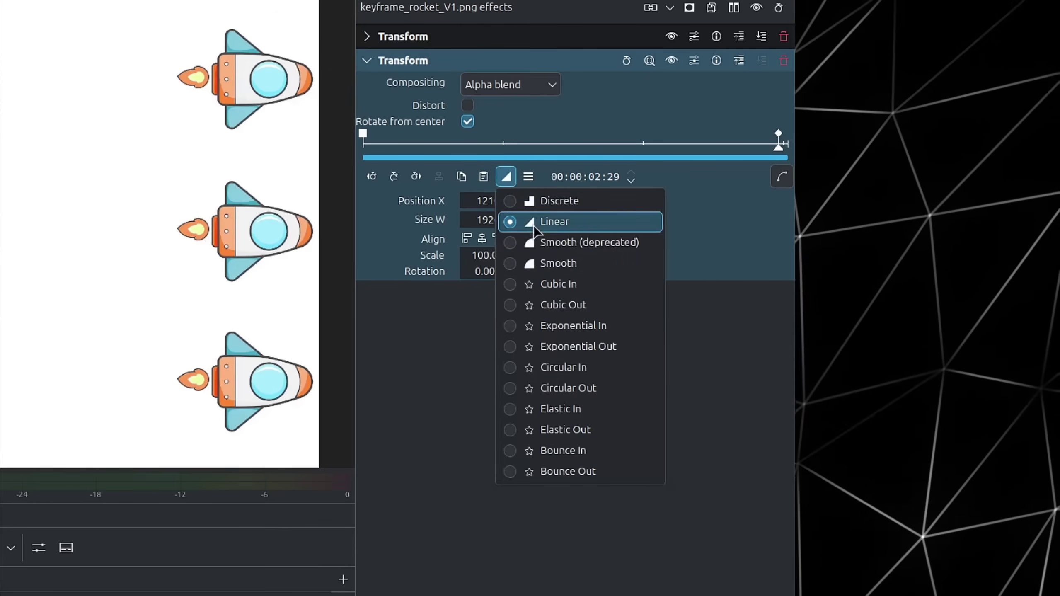
left_click(450, 322)
left_click_drag(356, 336, 510, 324)
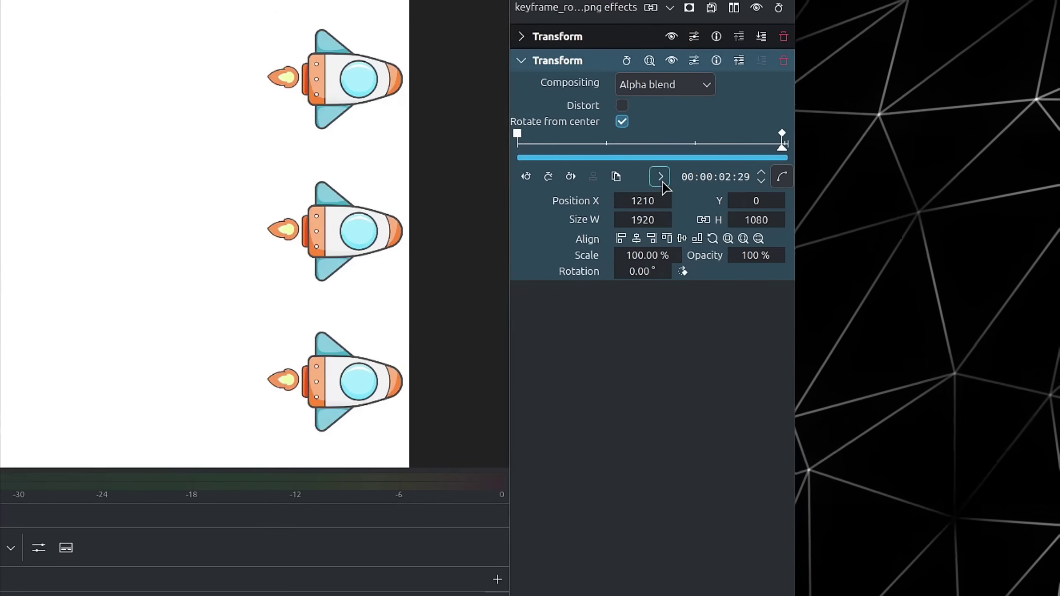
Show the Transform keyframes as an X position curve and play the three-rocket animation from the start
mouse_move(670, 225)
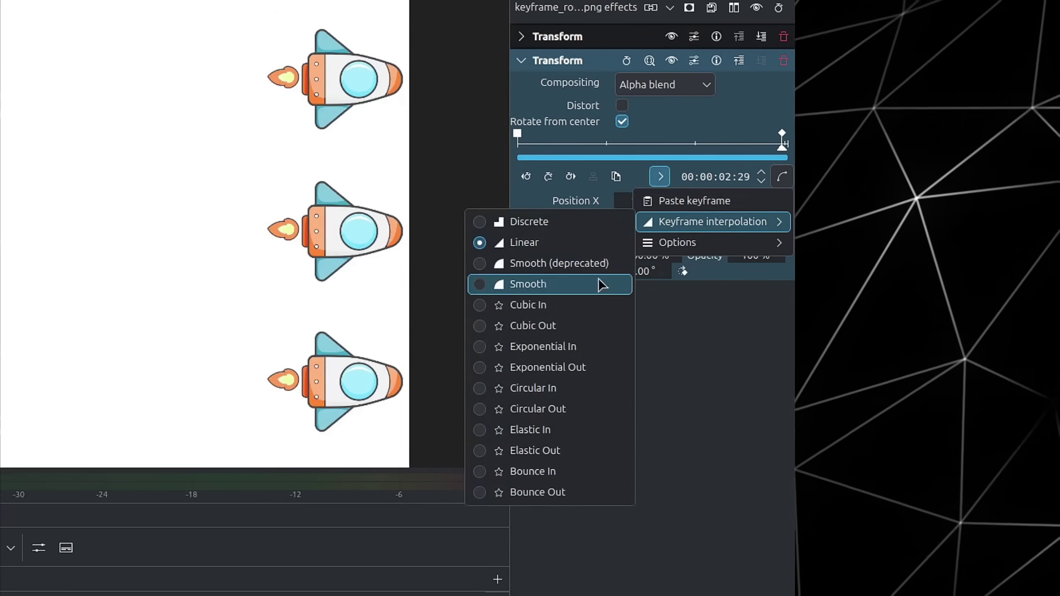
key("Escape")
key("Escape")
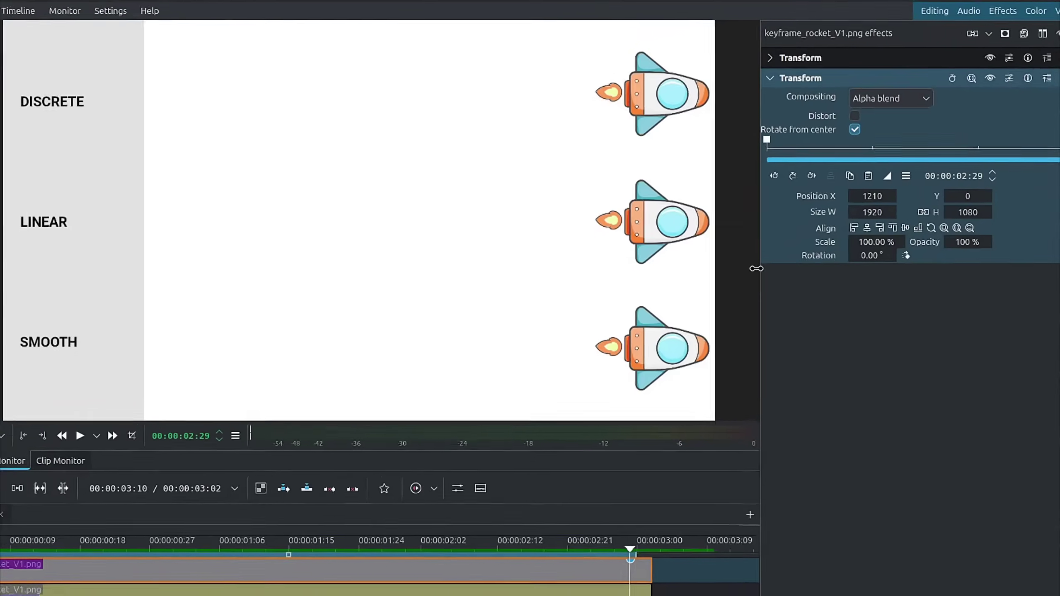
key("Home")
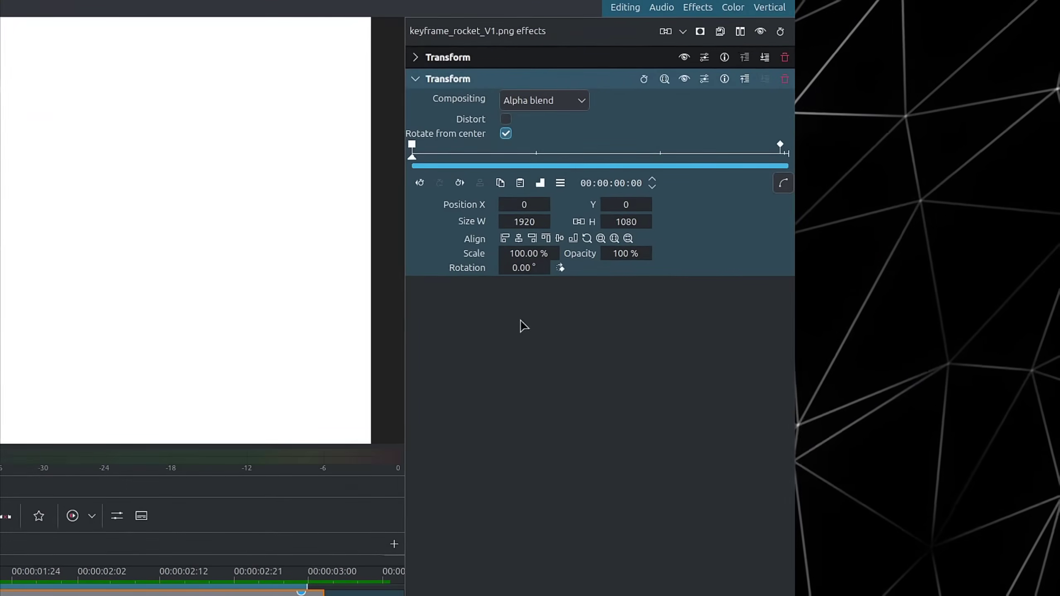
left_click(783, 184)
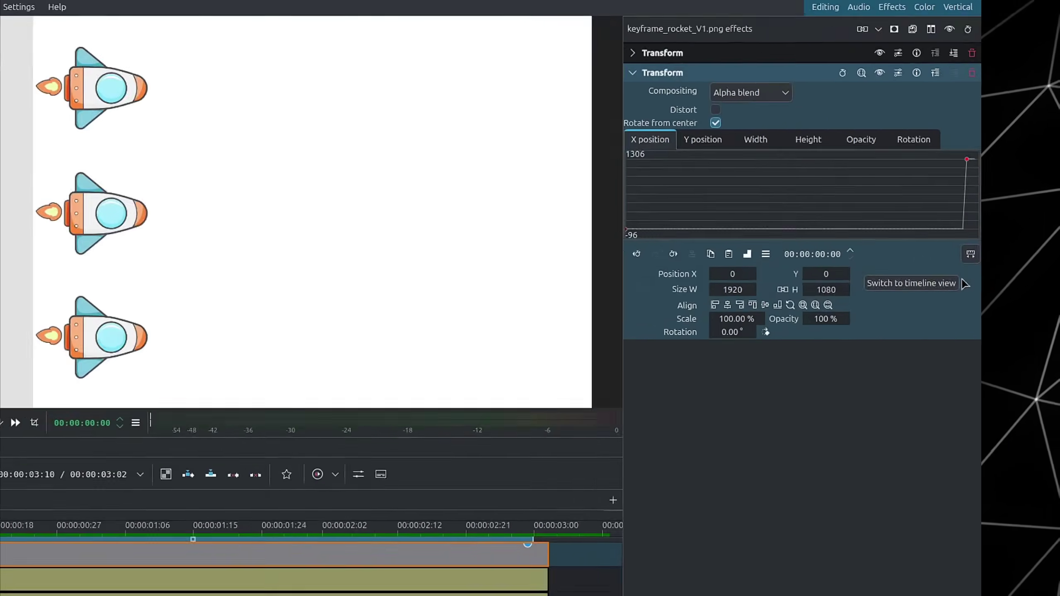
key("space")
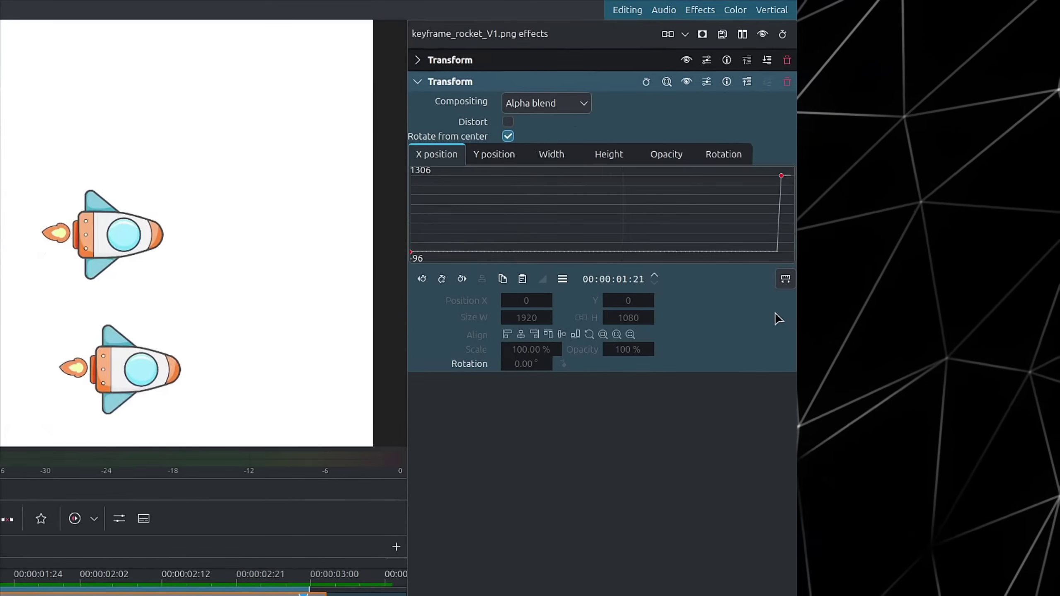
left_click(498, 158)
left_click(550, 149)
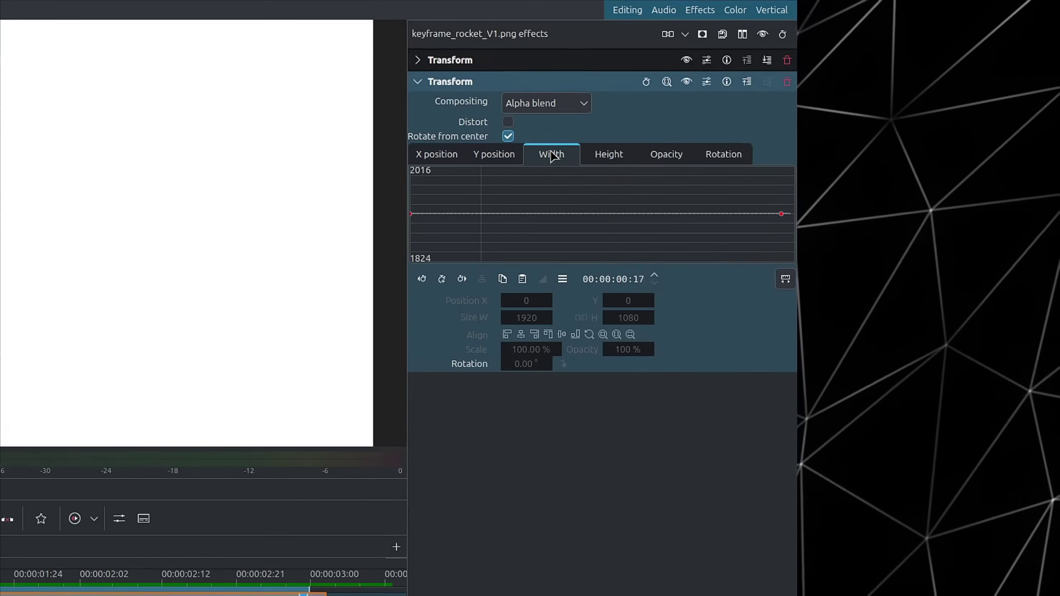
left_click(605, 152)
left_click(659, 158)
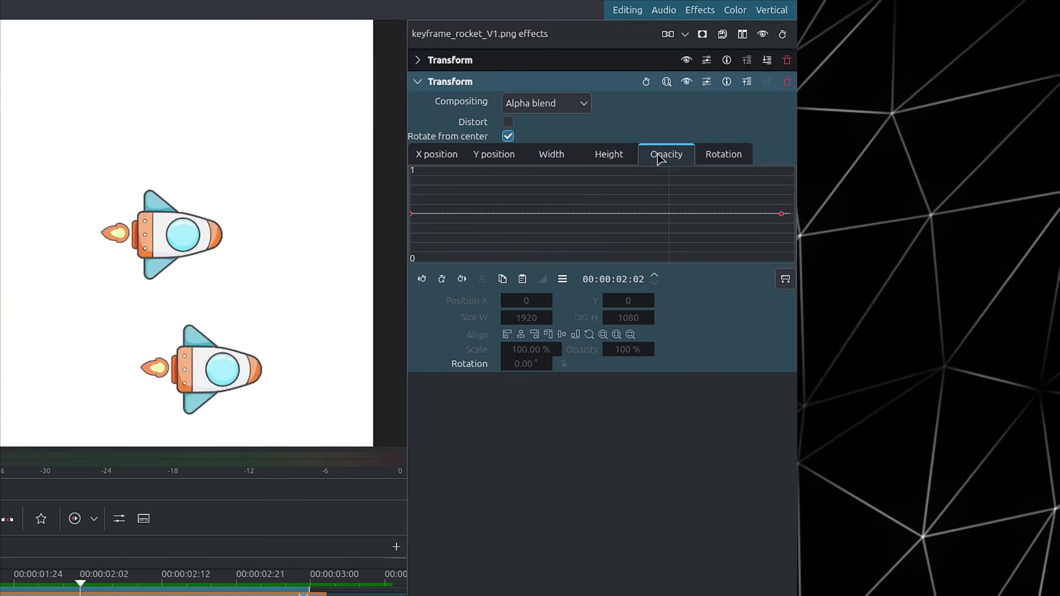
left_click(722, 152)
left_click(443, 159)
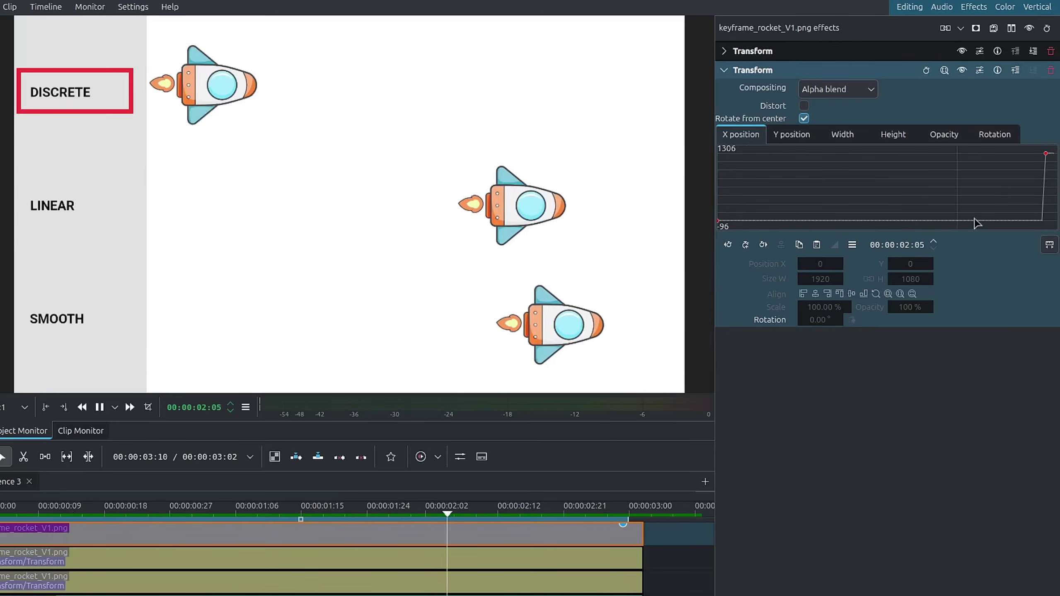
Replay from the start with the LINEAR rocket's straight X position curve displayed
key("space")
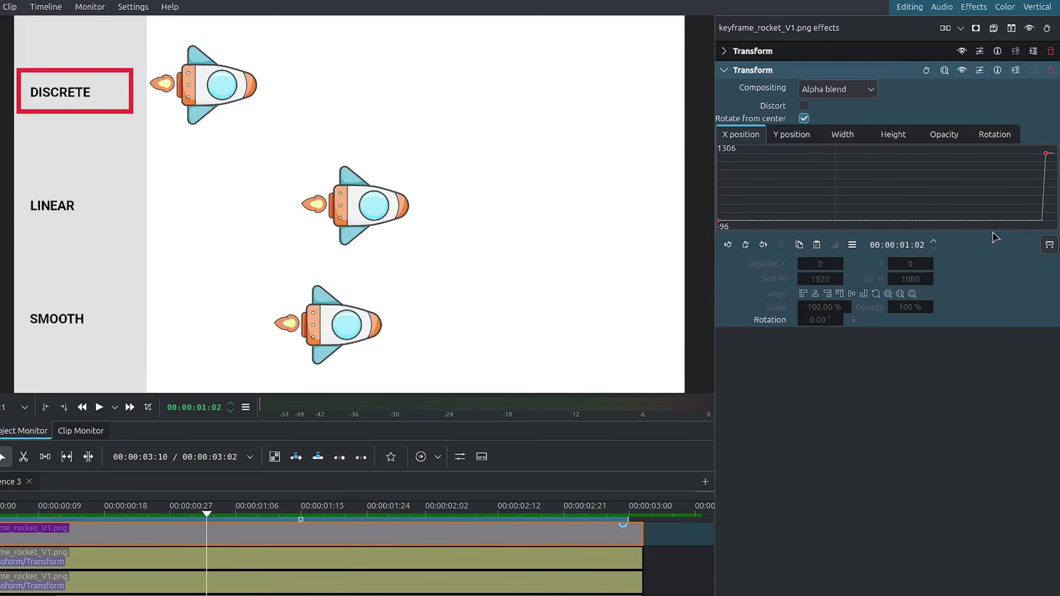
key("Home")
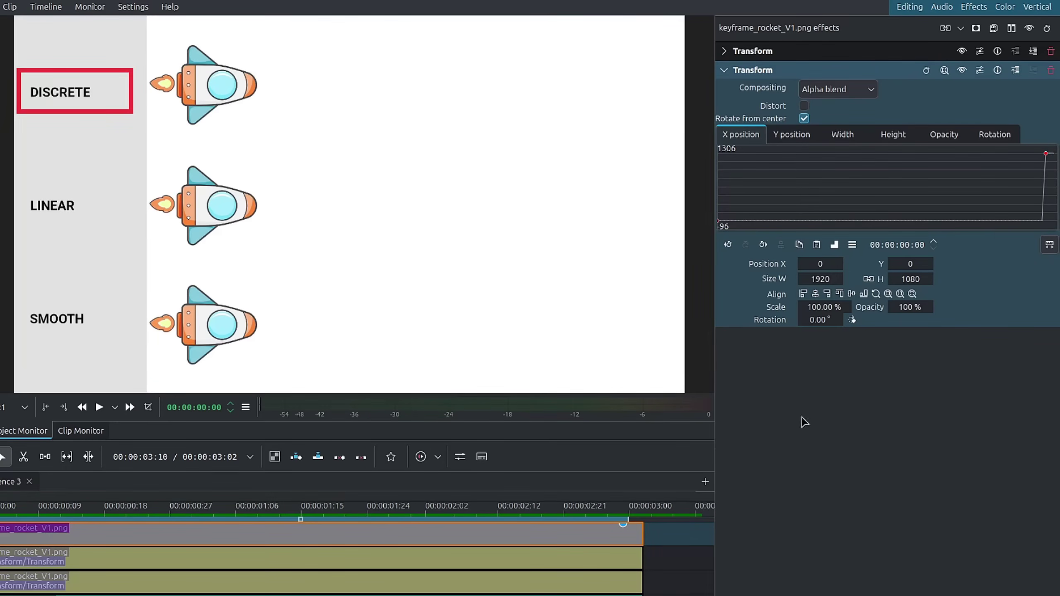
left_click(630, 549)
key("space")
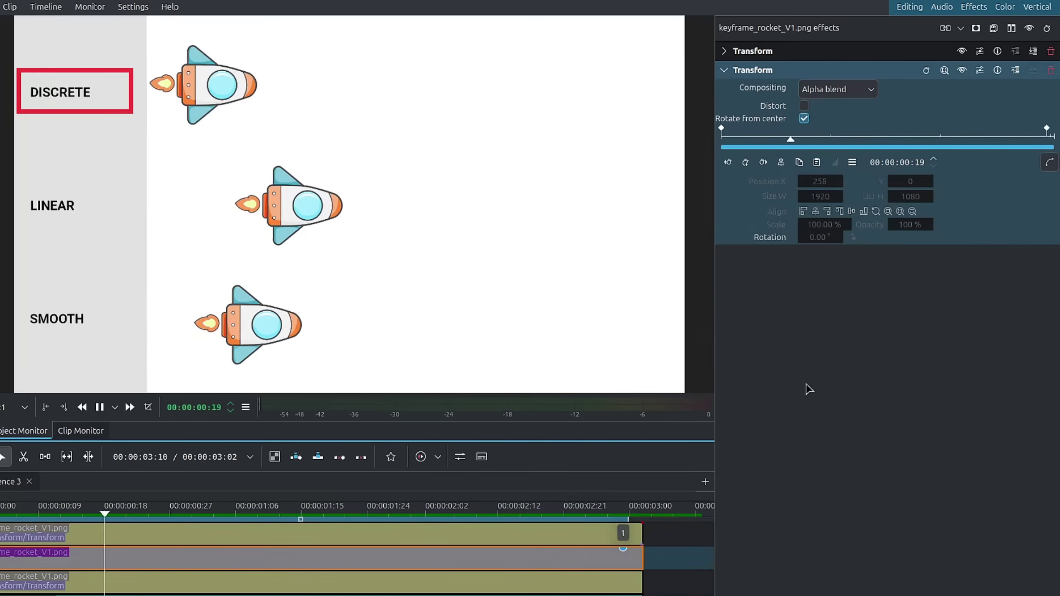
left_click(1050, 165)
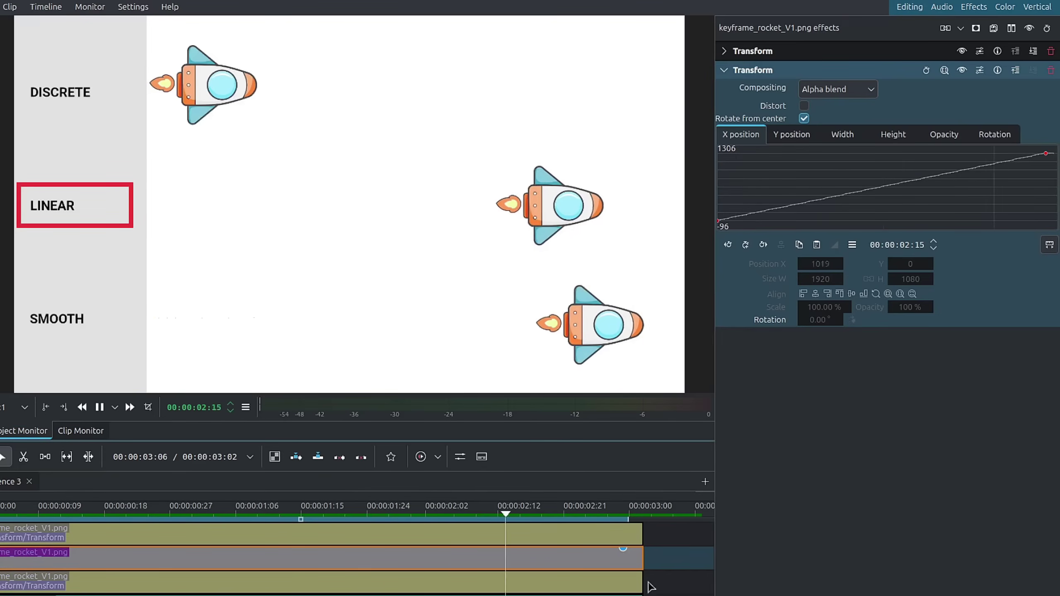
Display the SMOOTH rocket's X position curve, then stop playback at 00:00:00:00
left_click(612, 591)
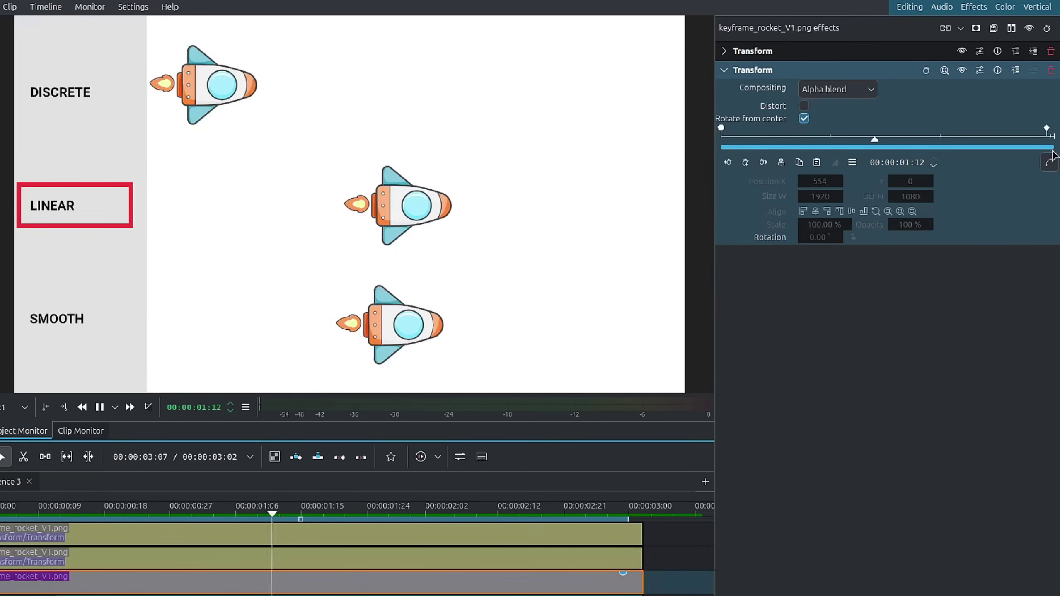
left_click(1049, 162)
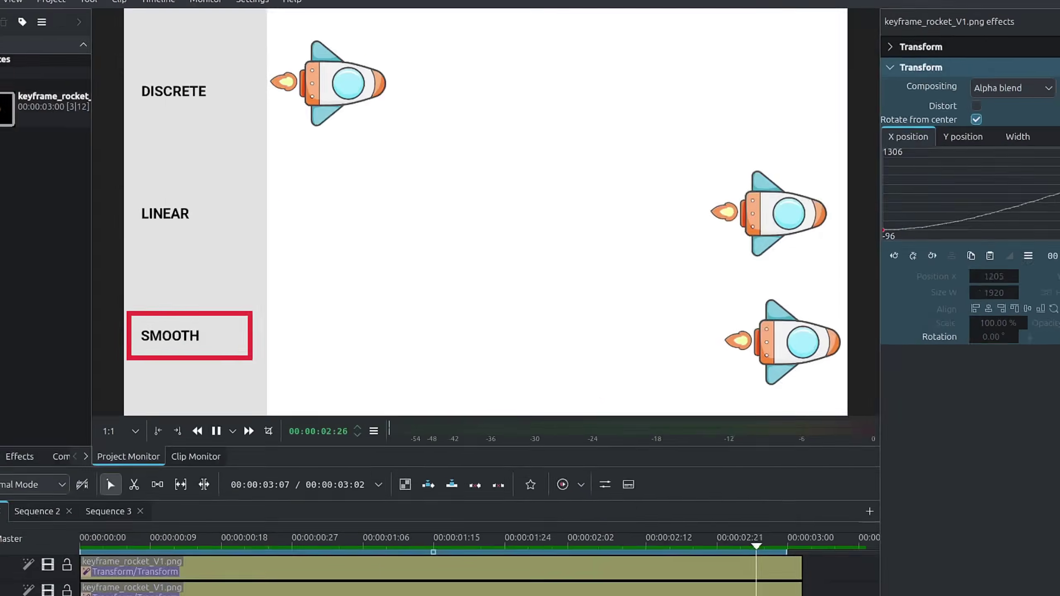
key("space")
key("Home")
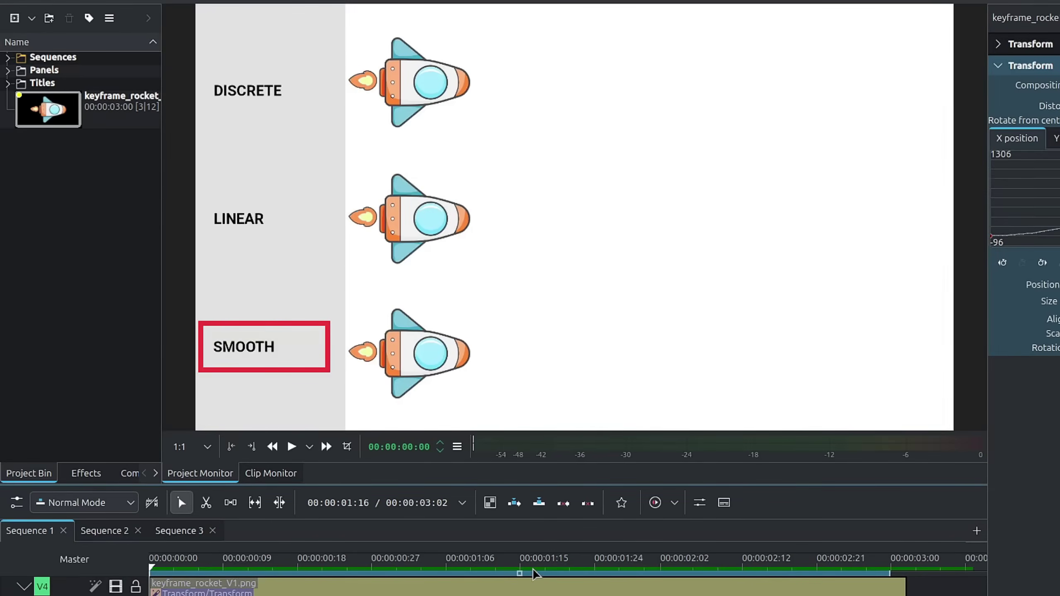
Switch to Sequence 2 and play the Cubic, Exponential and Circular rockets
left_click(103, 539)
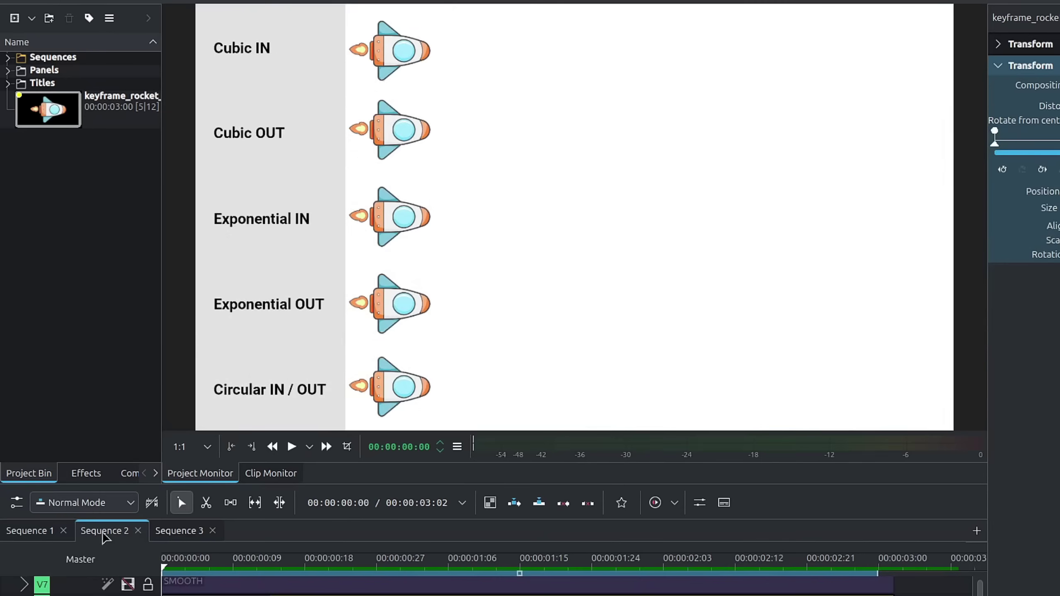
key("space")
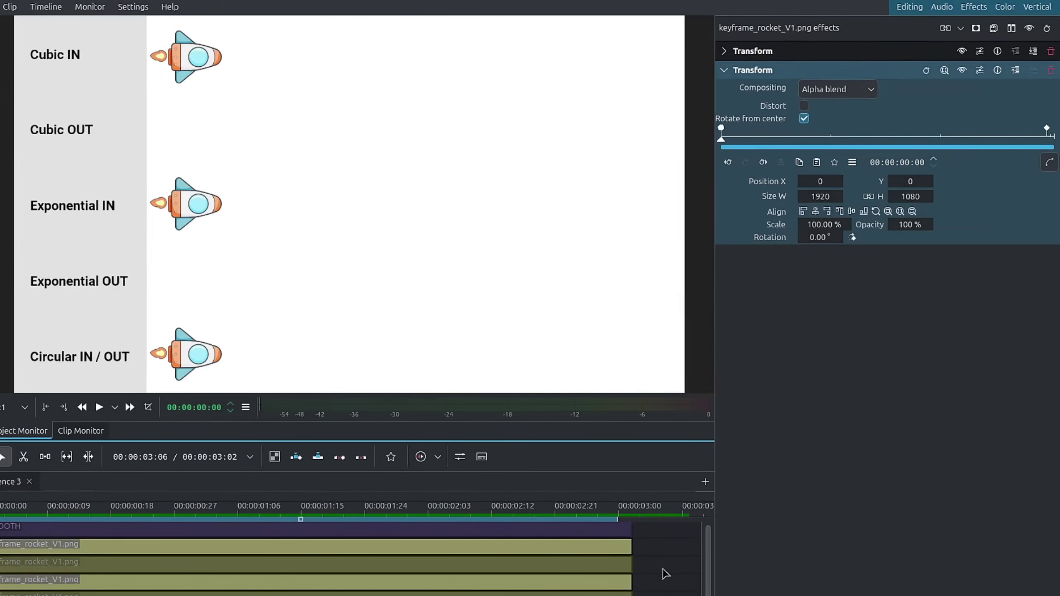
Set the first Sequence 2 rocket's keyframe interpolation to Circular Out and play the five-rocket animation
left_click(585, 551)
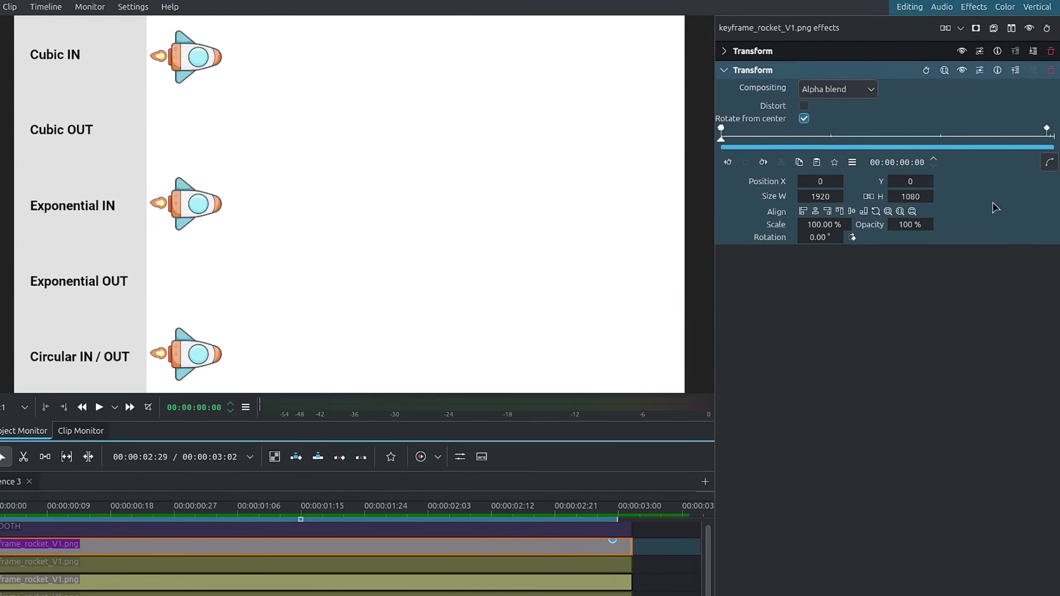
left_click(1049, 164)
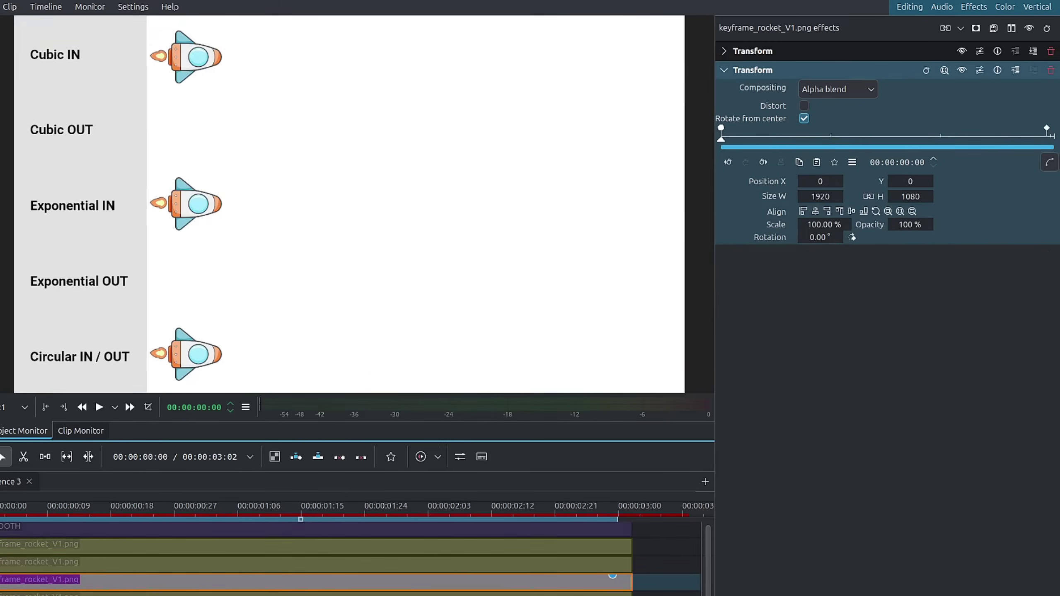
left_click(834, 162)
left_click(922, 330)
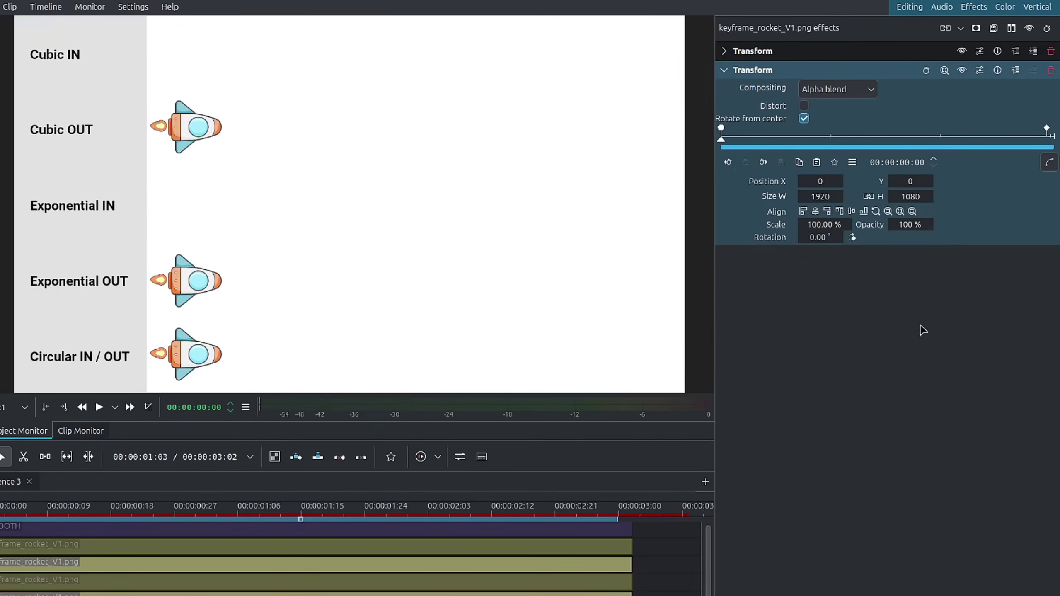
key("space")
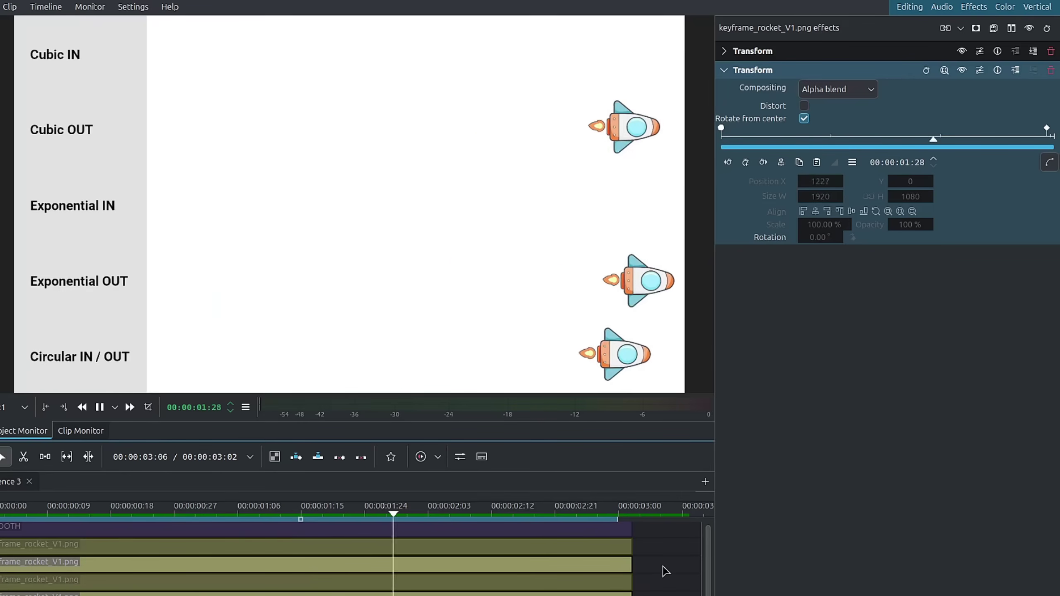
Show the Cubic IN rocket's X position curve, then the Cubic OUT rocket's curve
left_click(626, 565)
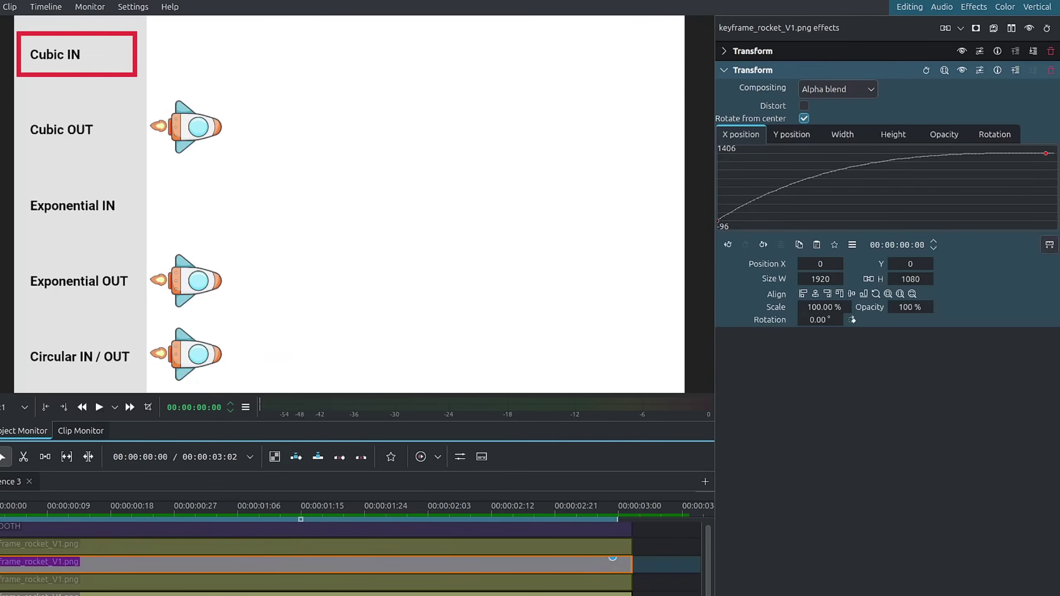
left_click(557, 550)
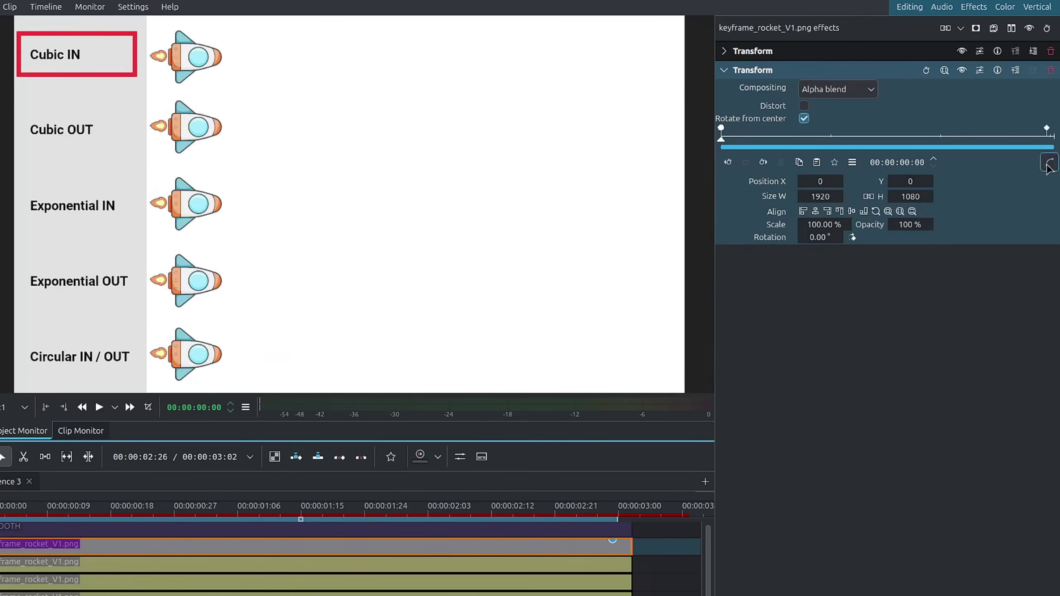
left_click(1048, 164)
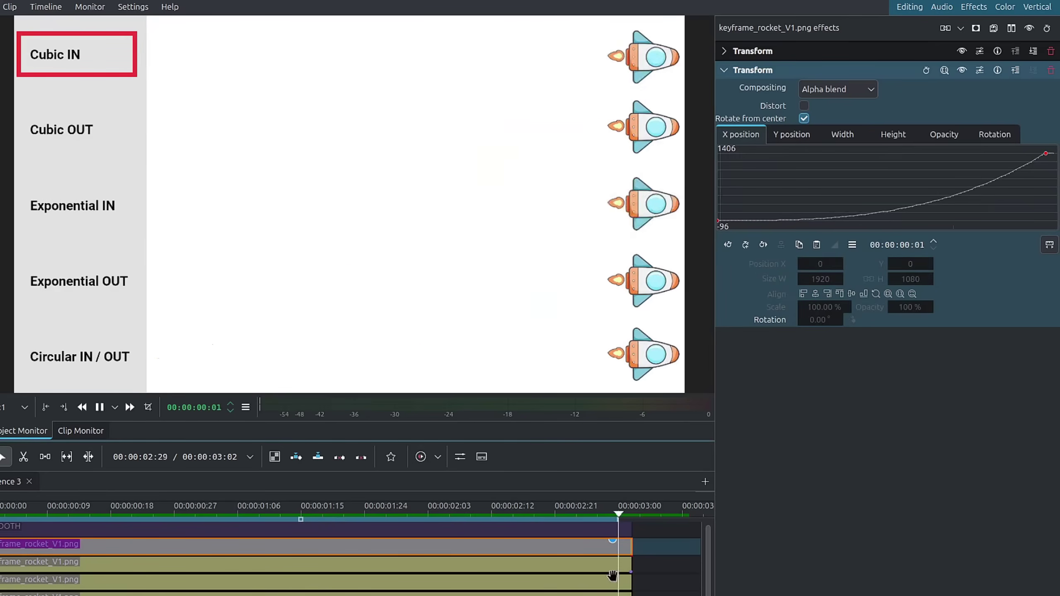
left_click(596, 564)
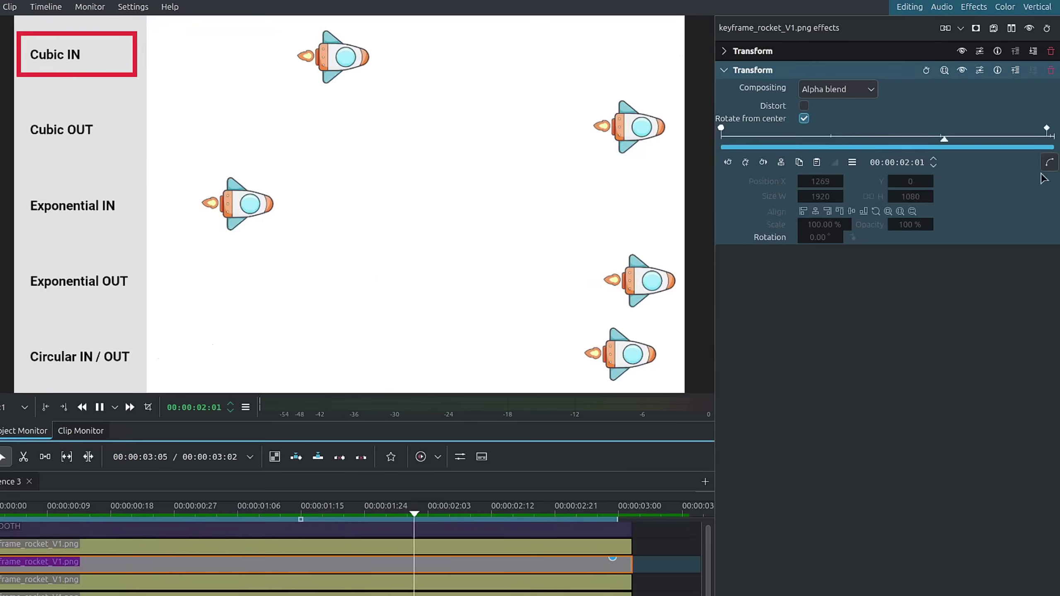
left_click(1048, 163)
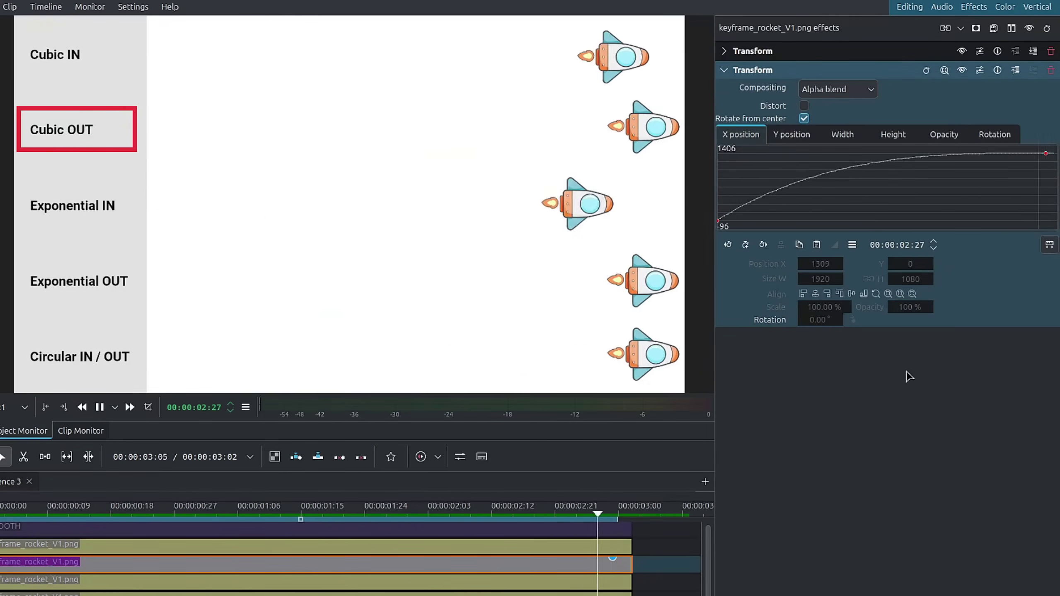
left_click(607, 582)
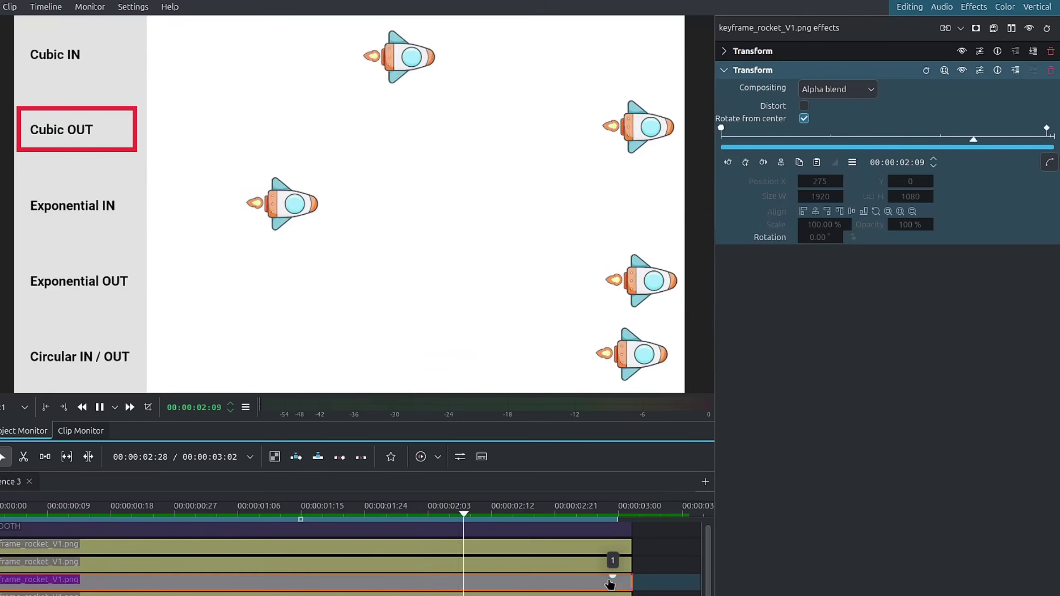
left_click(1048, 162)
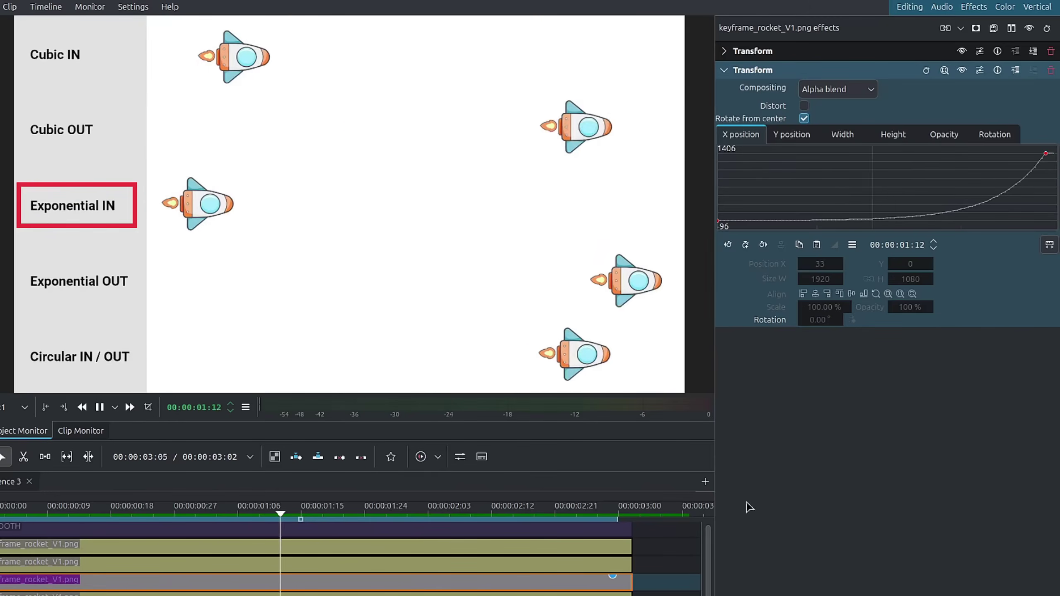
left_click(1049, 244)
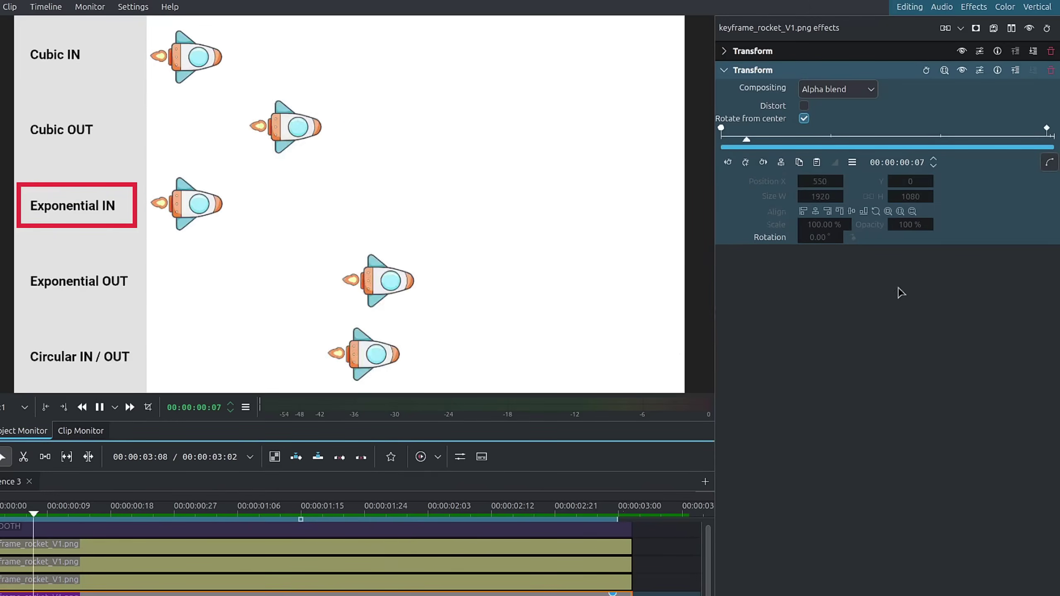
left_click(1048, 164)
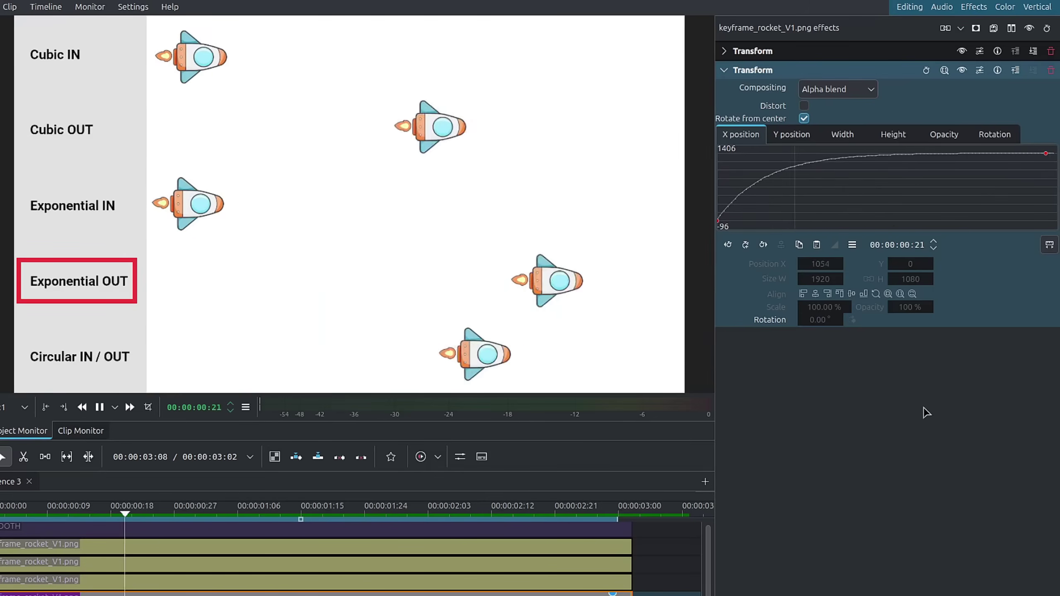
left_click(1049, 244)
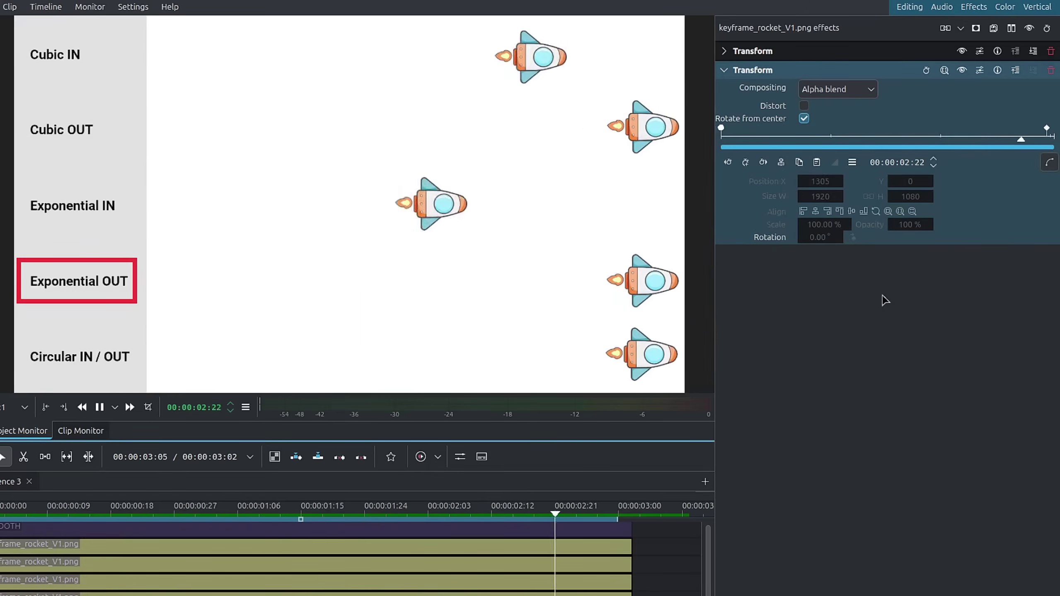
left_click(1049, 163)
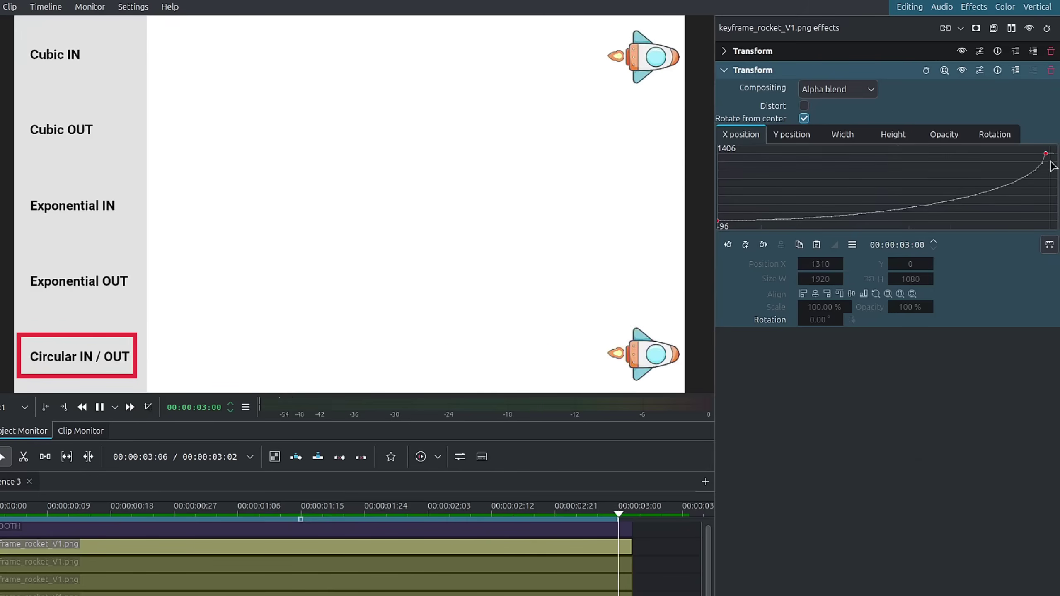
key("space")
key("Home")
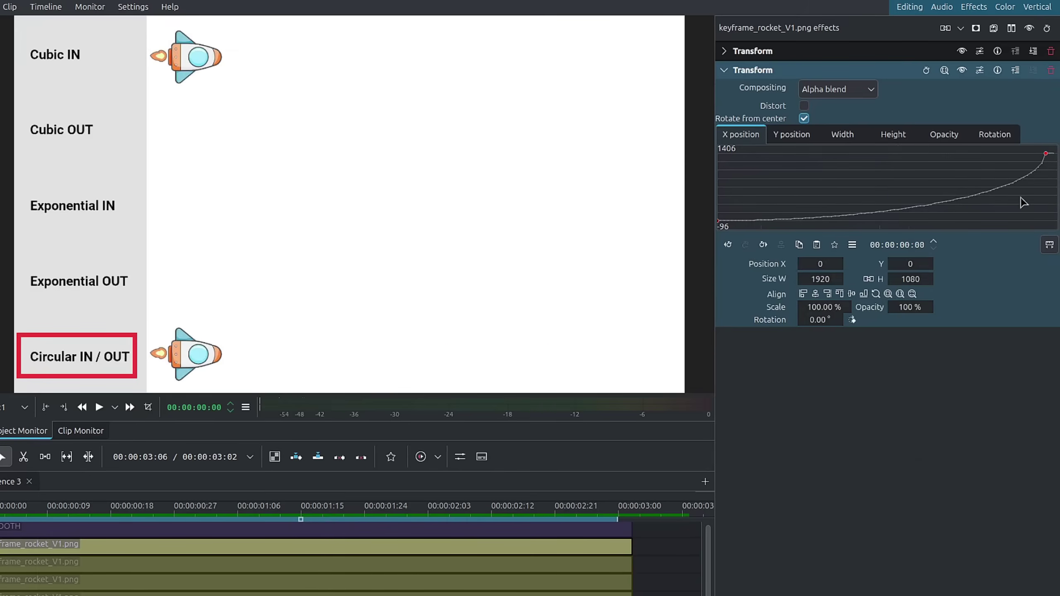
left_click(835, 244)
left_click(868, 414)
left_click(659, 583)
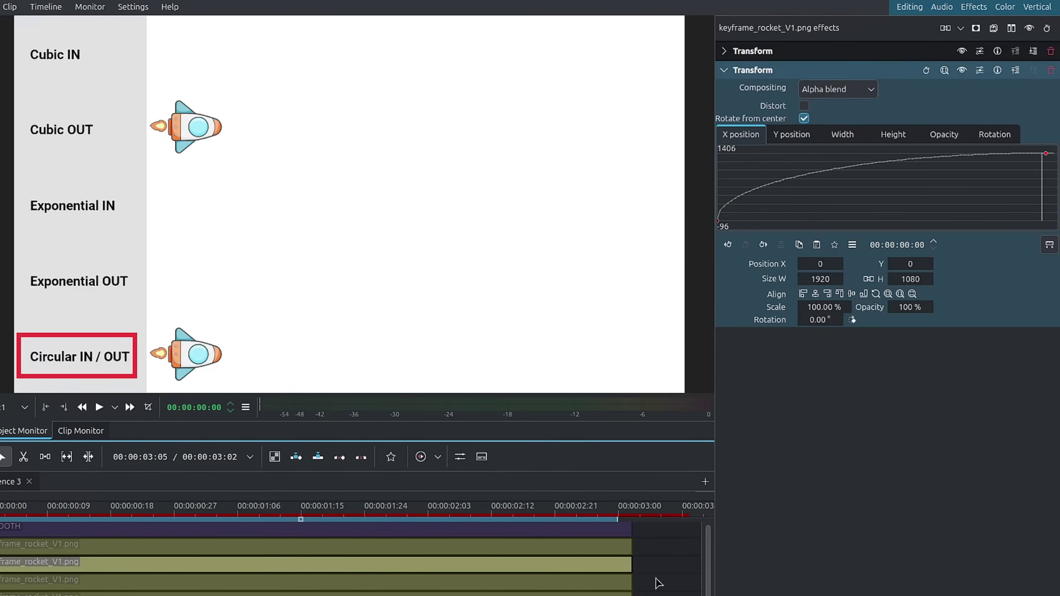
key("space")
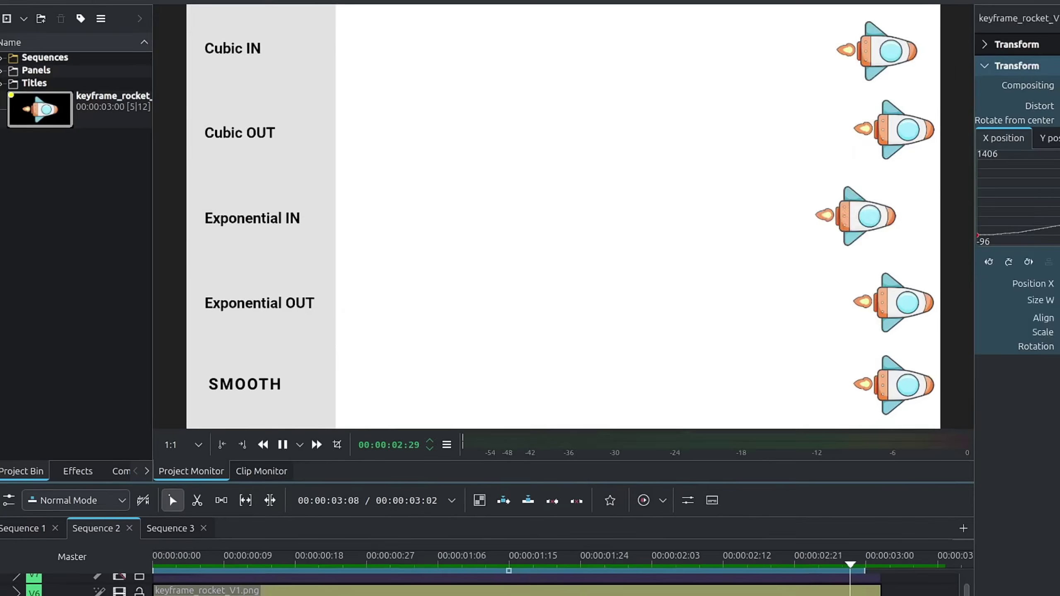
left_click(175, 530)
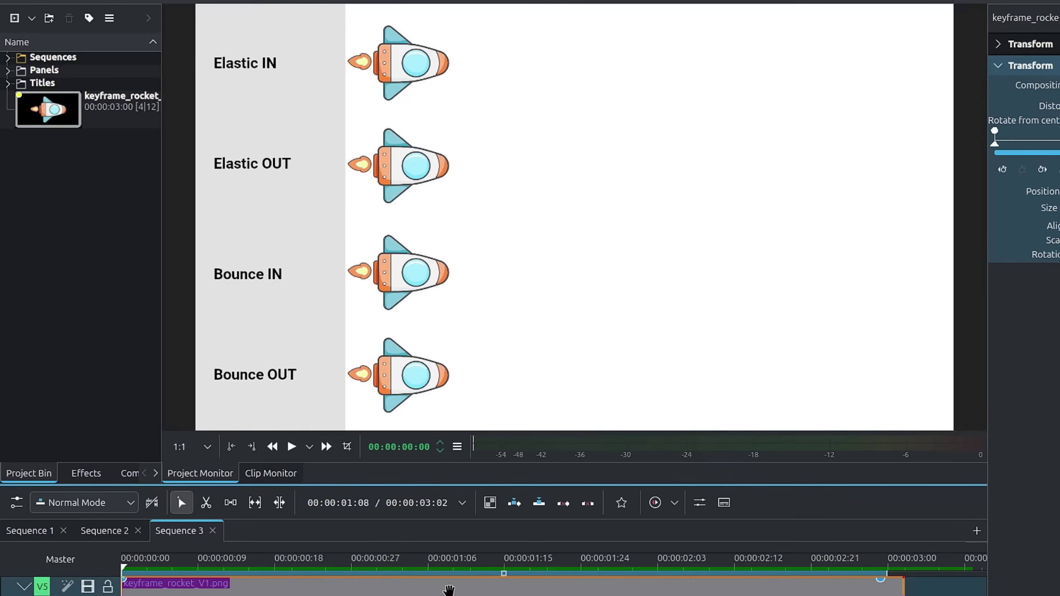
Play Sequence 3 and display the Elastic IN rocket's X position curve
key("space")
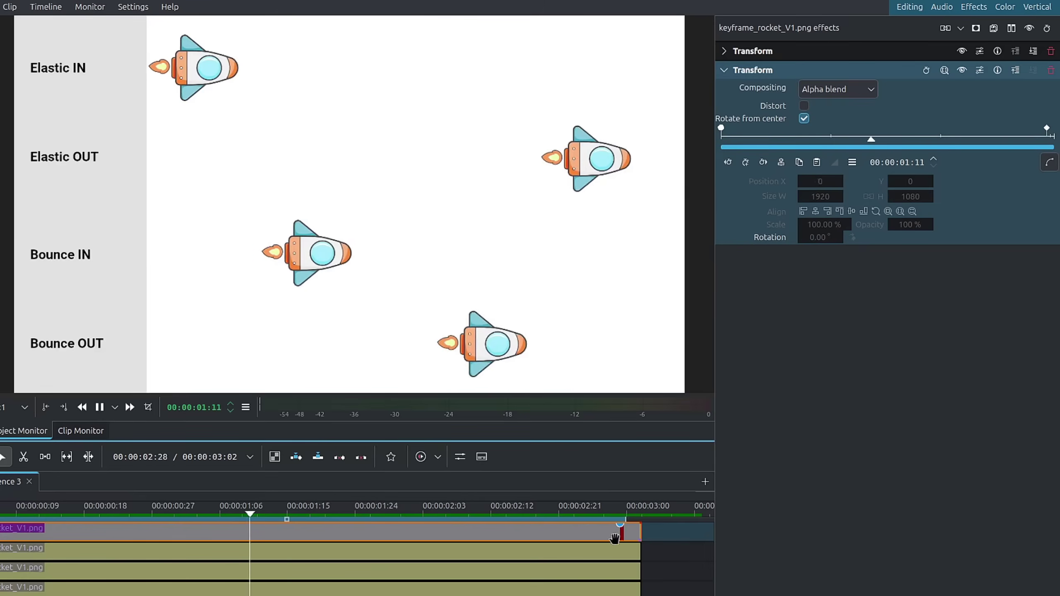
left_click(1048, 164)
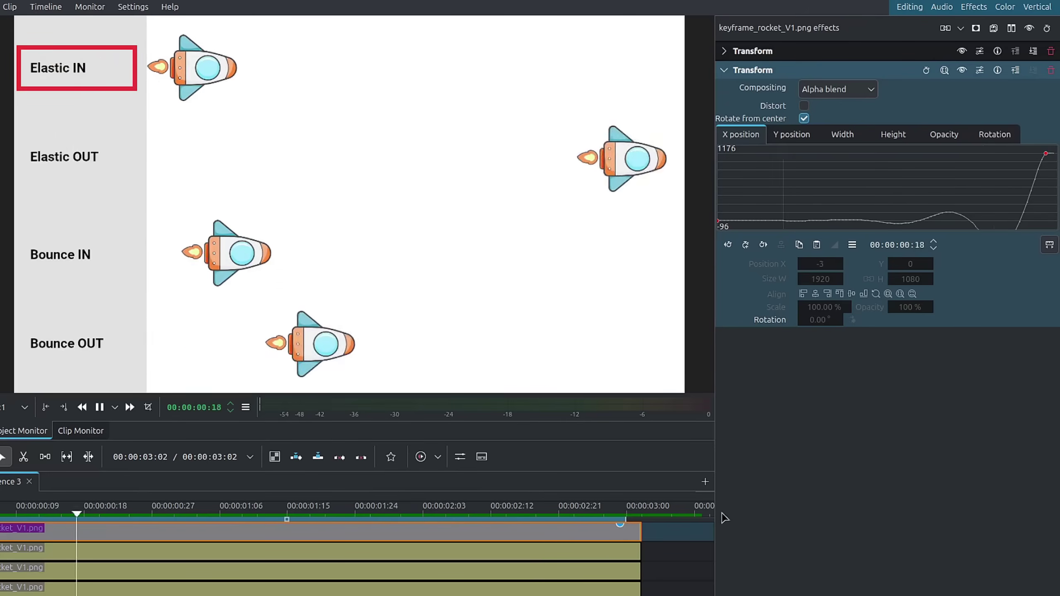
left_click(610, 548)
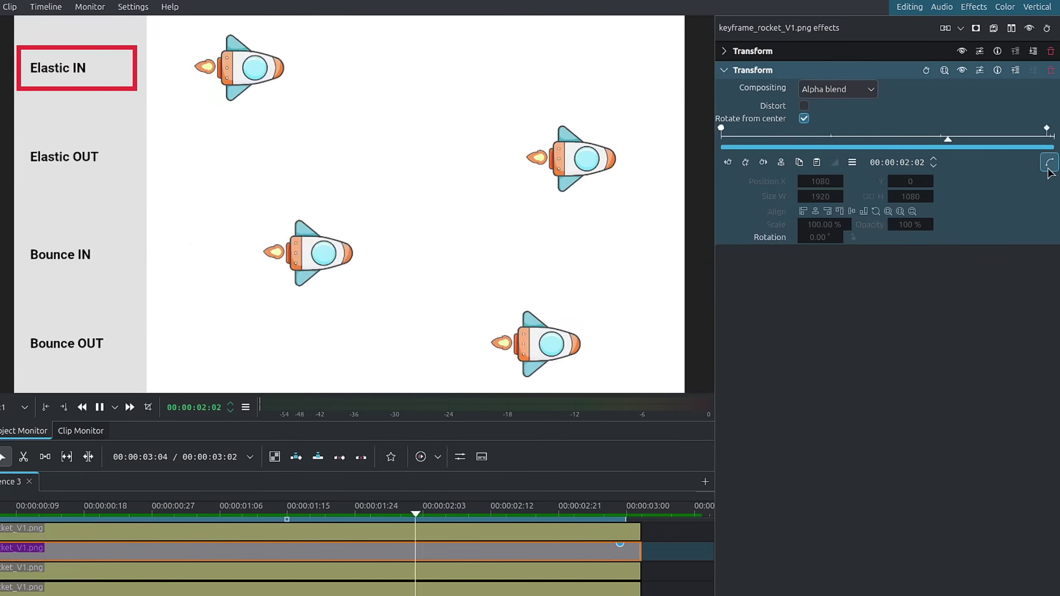
left_click(1049, 165)
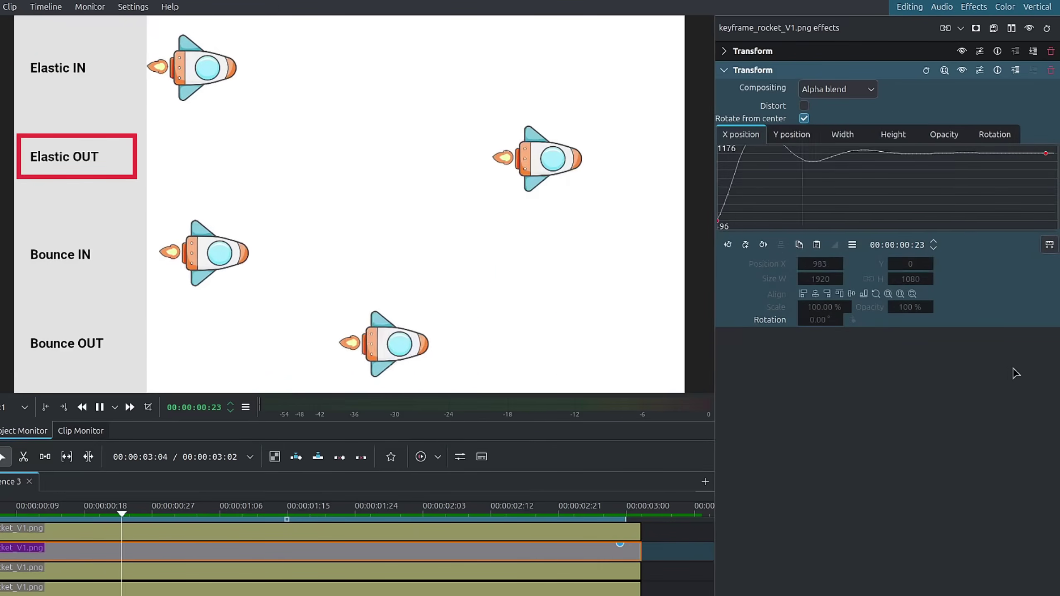
left_click(614, 574)
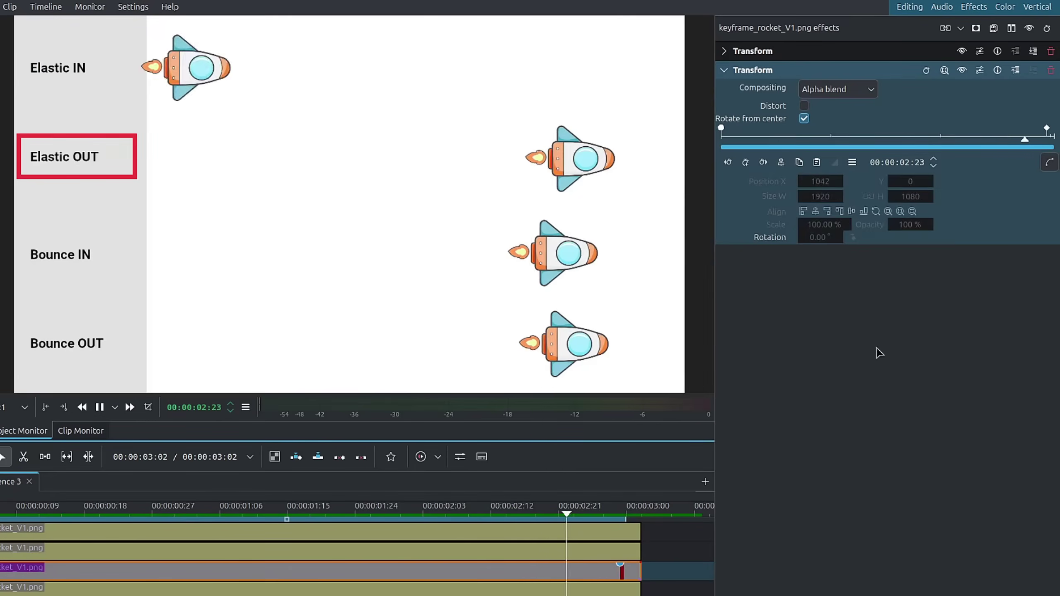
left_click(1049, 165)
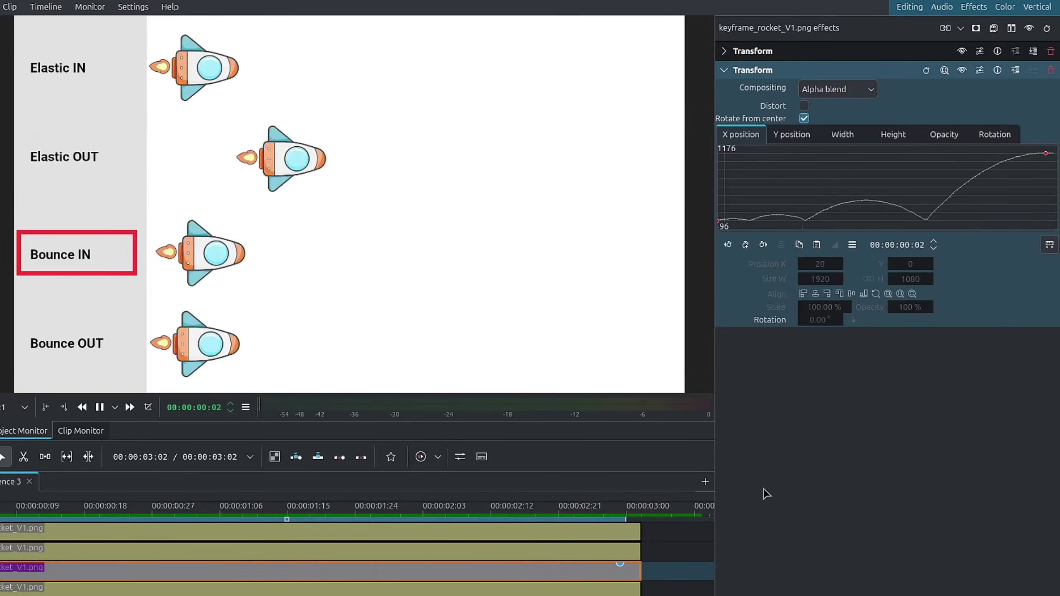
left_click(621, 588)
left_click(621, 588)
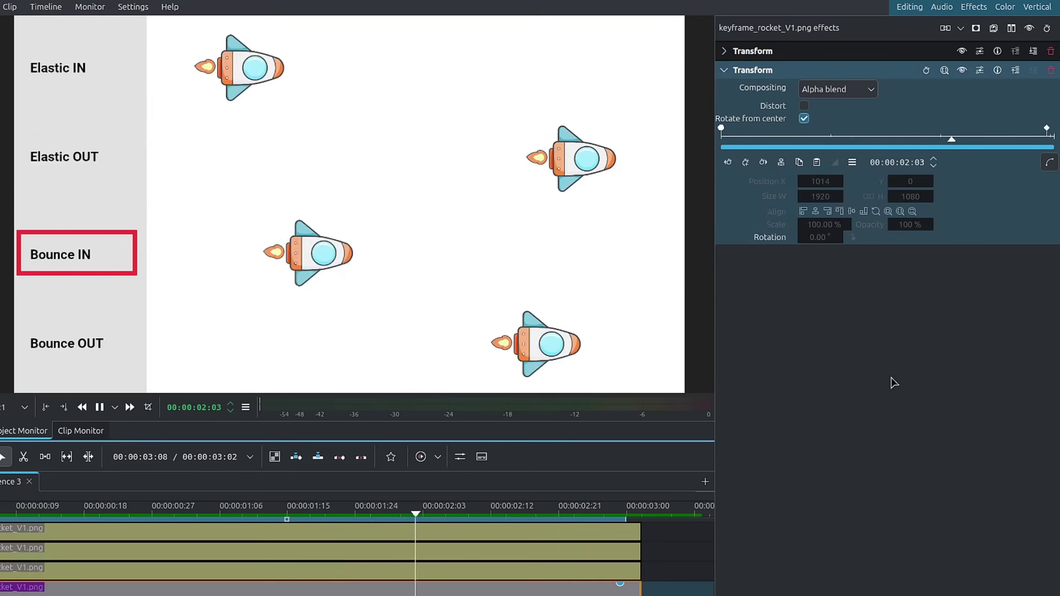
left_click(1048, 162)
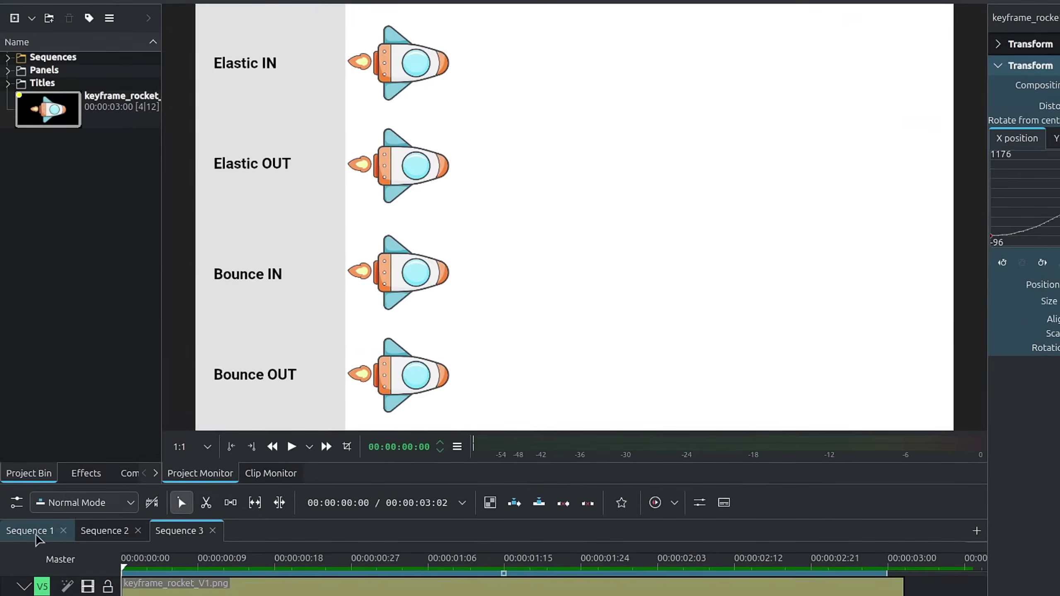
Return to Sequence 1, show the SMOOTH rocket's X curve and move to about 00:00:01:08
left_click(21, 527)
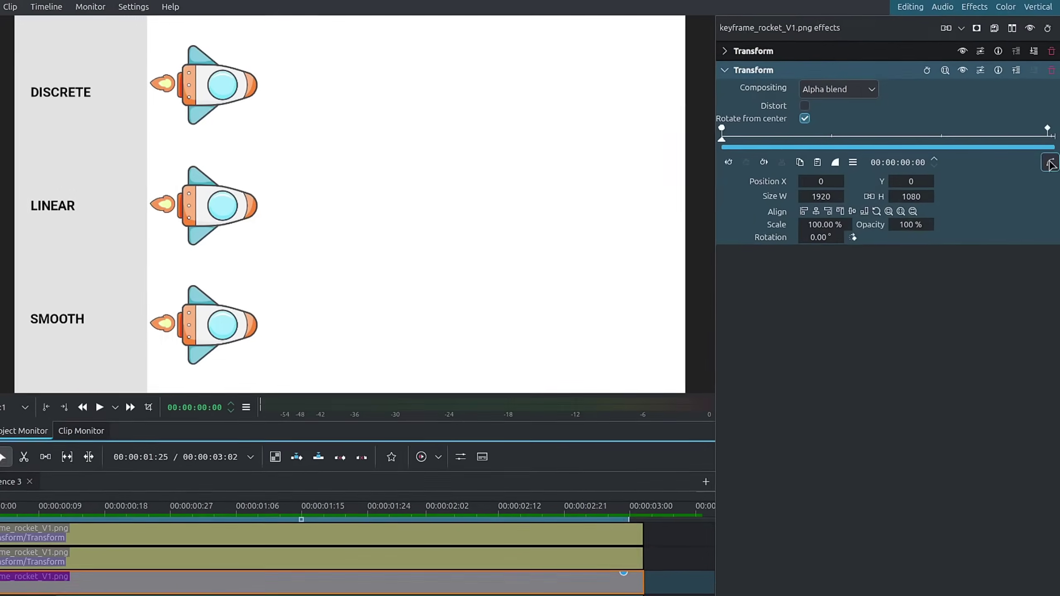
left_click(1049, 165)
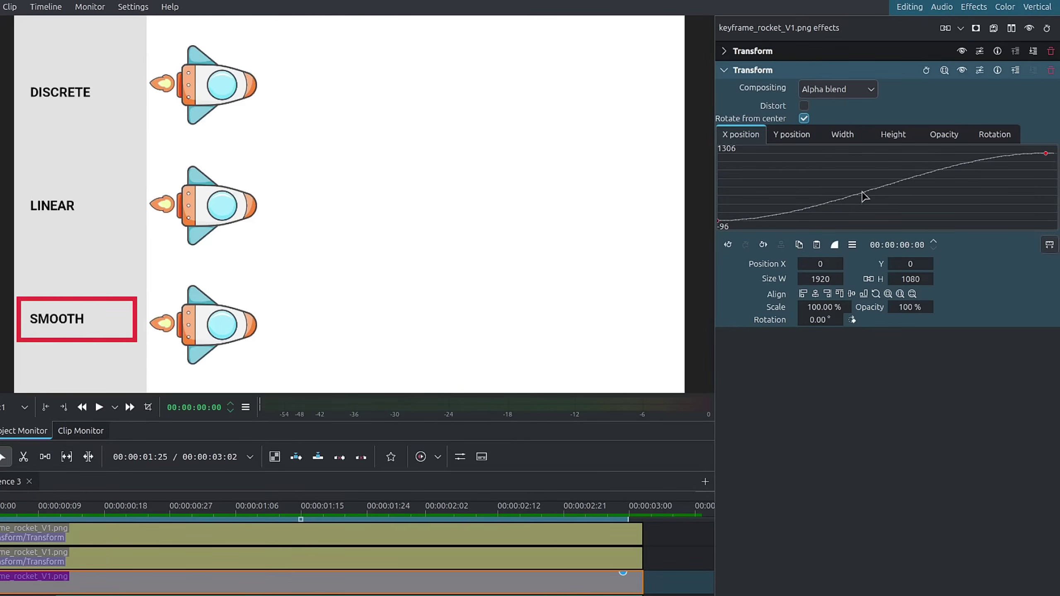
left_click(862, 195)
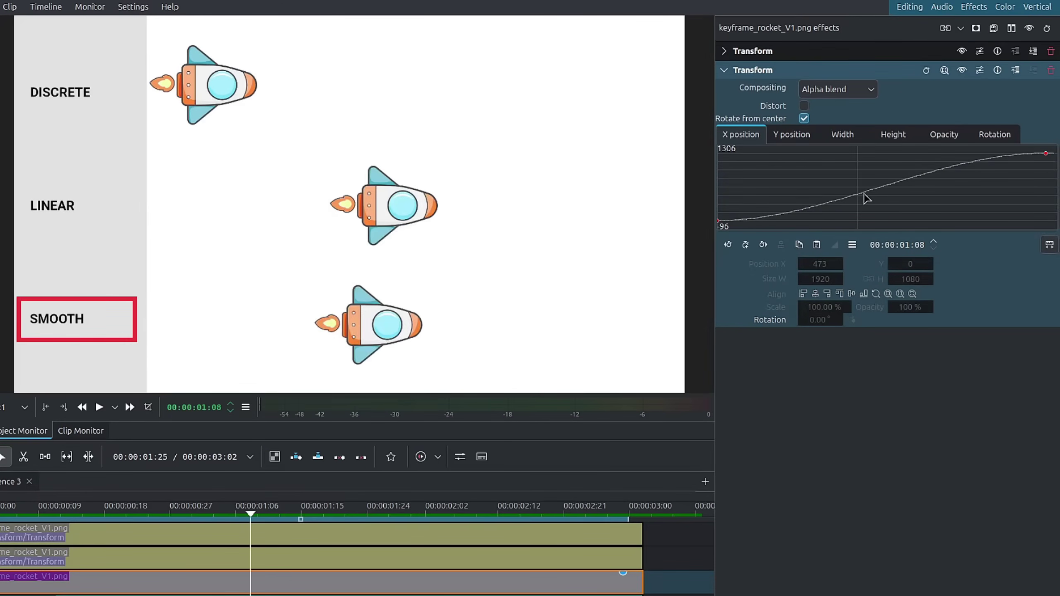
Replace the stray keyframe with a middle keyframe at 00:00:01:09, Position X 520
double_click(864, 195)
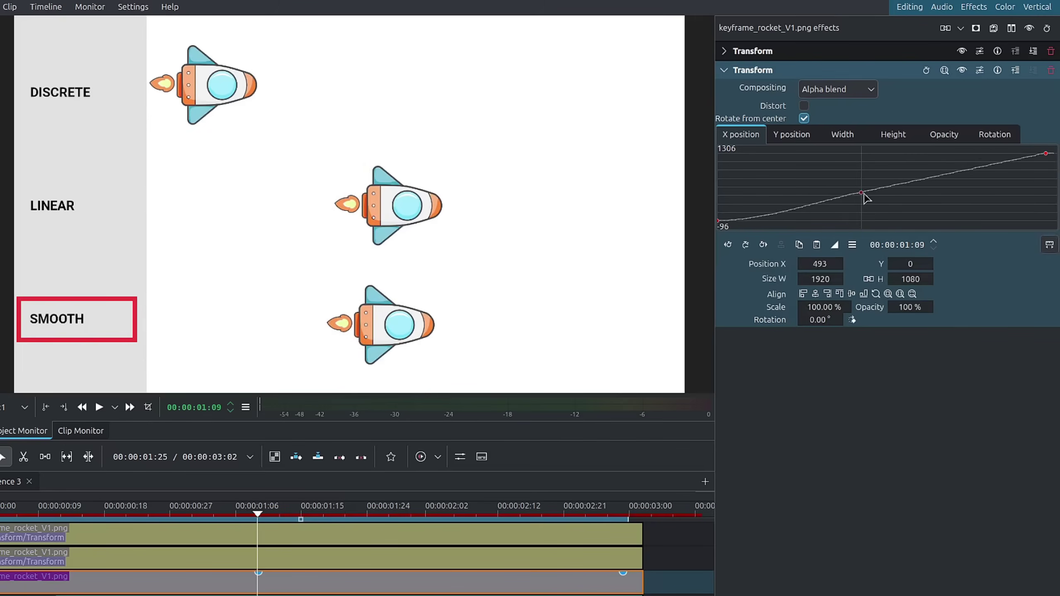
left_click(746, 245)
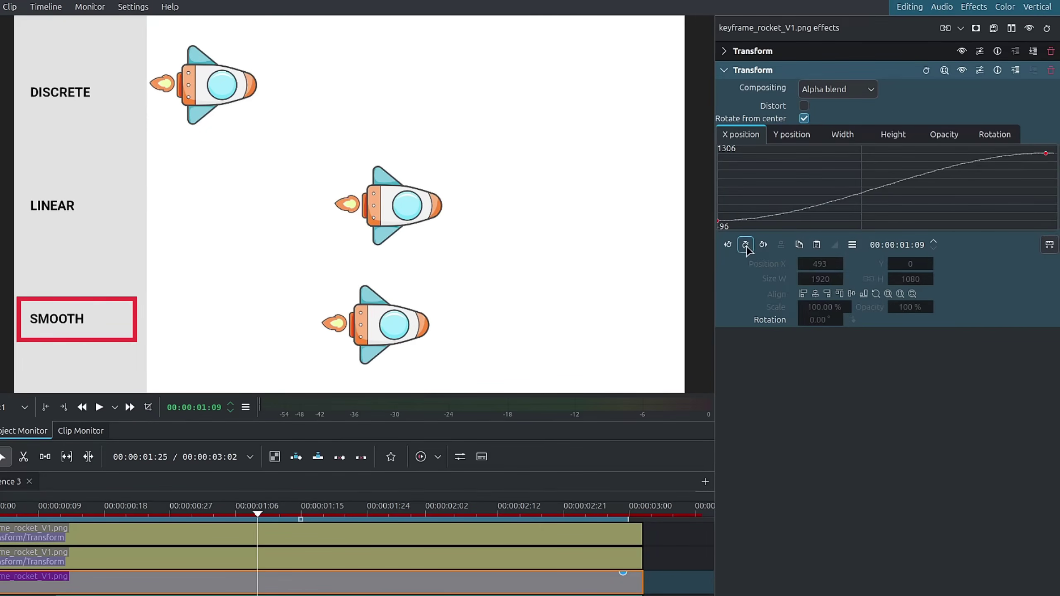
left_click_drag(860, 219, 888, 209)
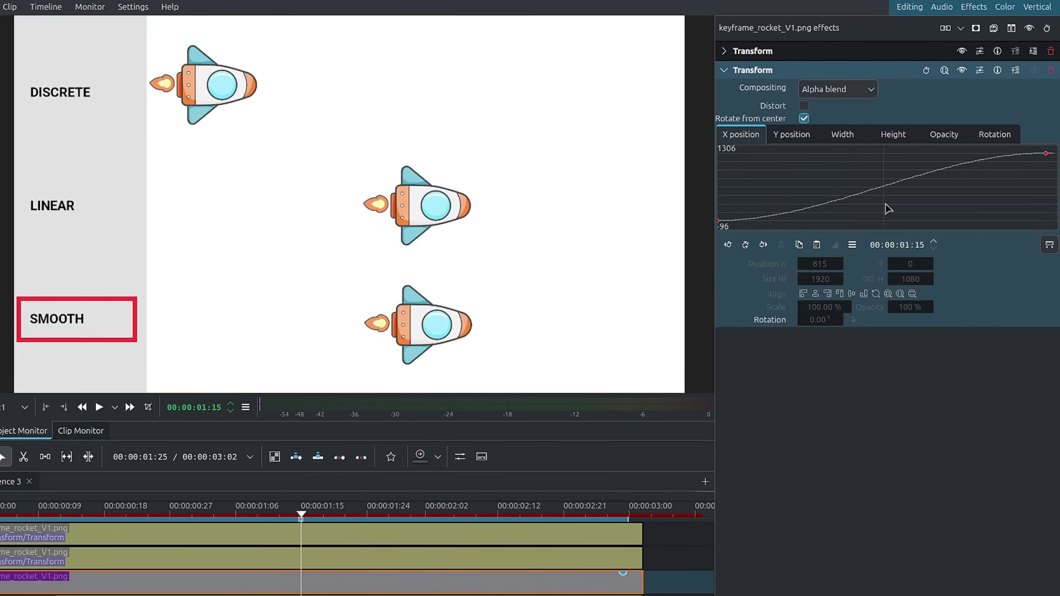
left_click(746, 248)
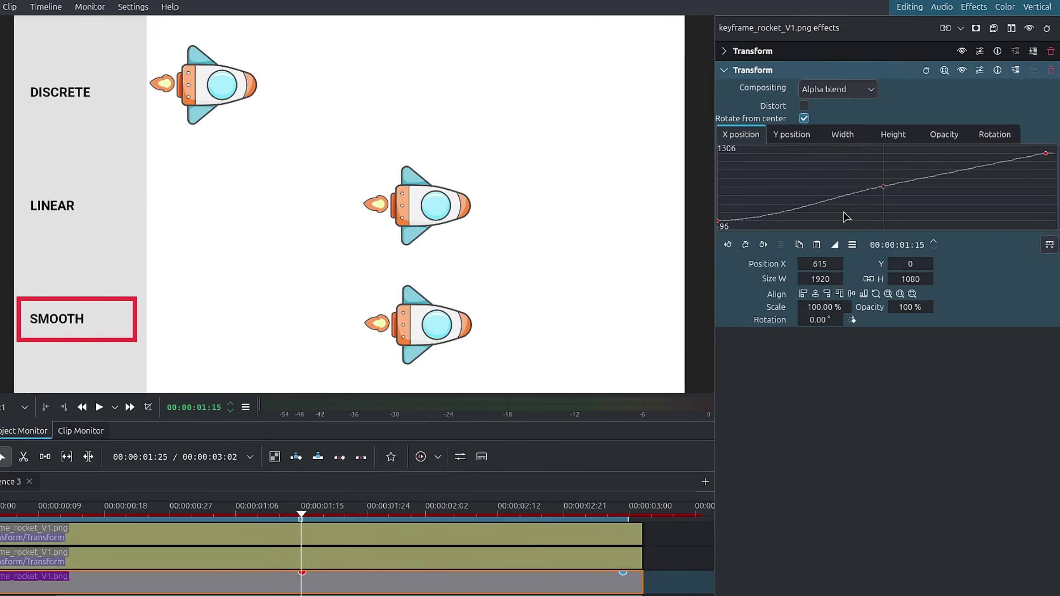
left_click(871, 191)
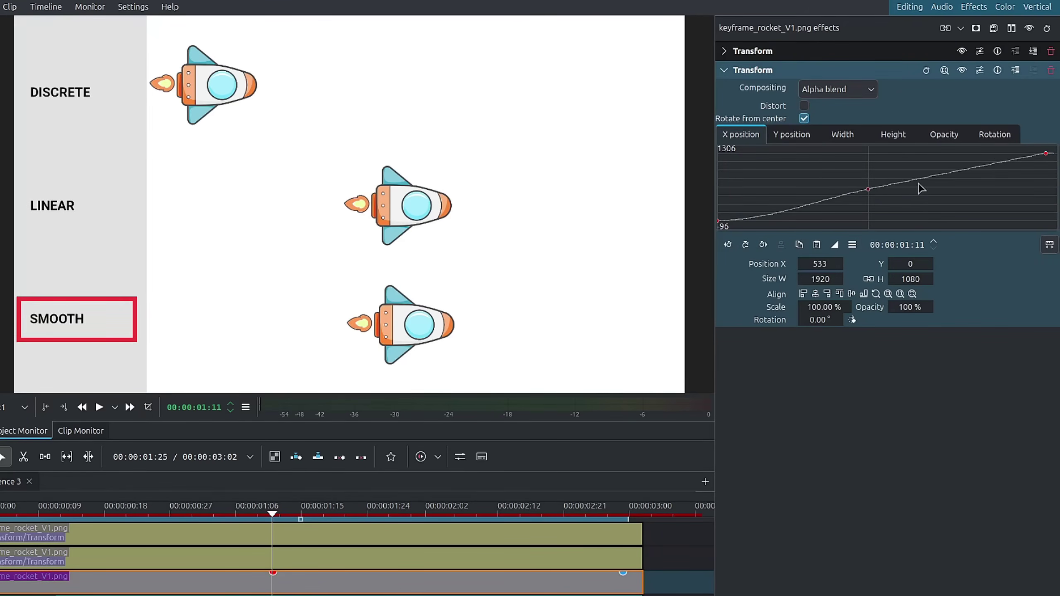
left_click_drag(870, 189, 861, 191)
Set the middle keyframe to Cubic Out and drag it earlier to 00:00:00:16, Position X 463
left_click(835, 245)
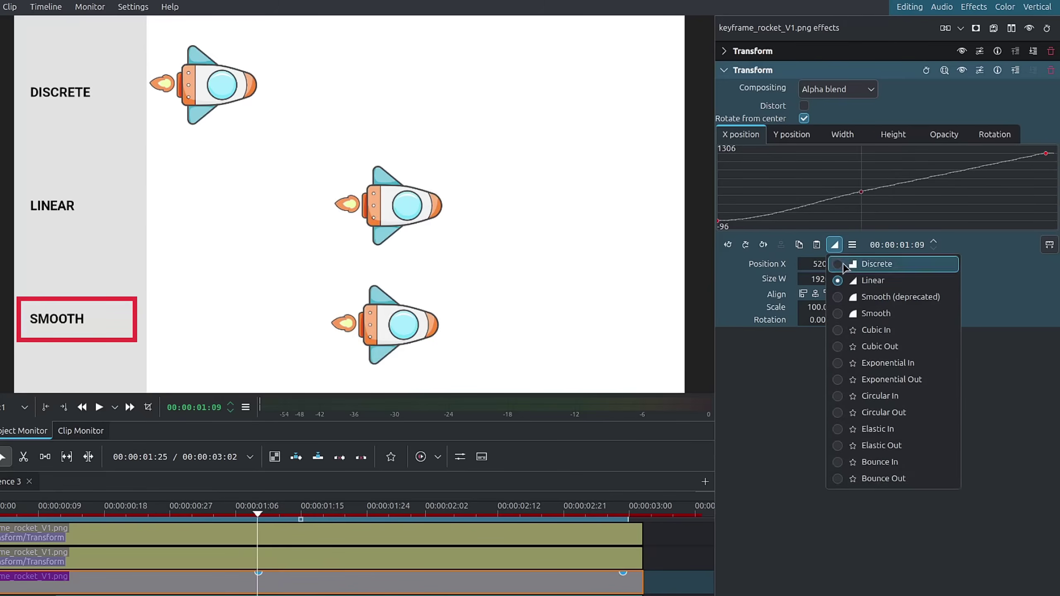
left_click(896, 347)
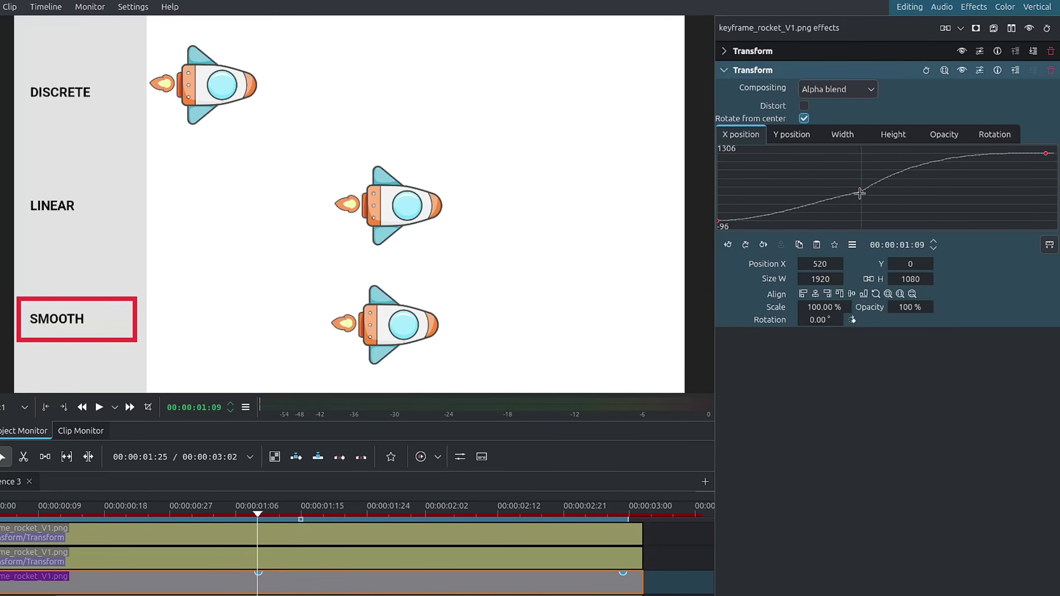
left_click_drag(815, 196, 778, 196)
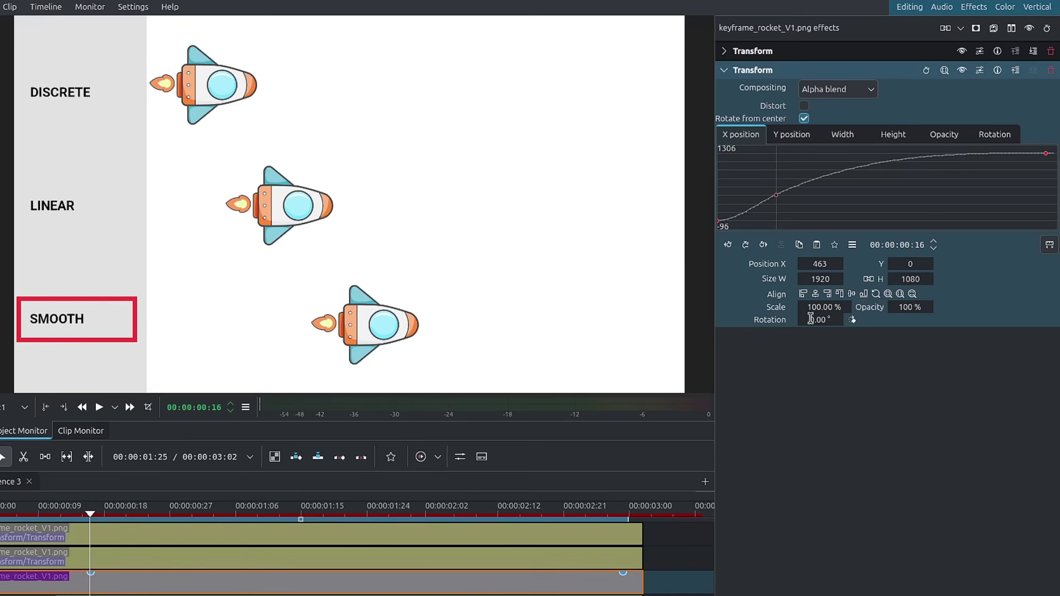